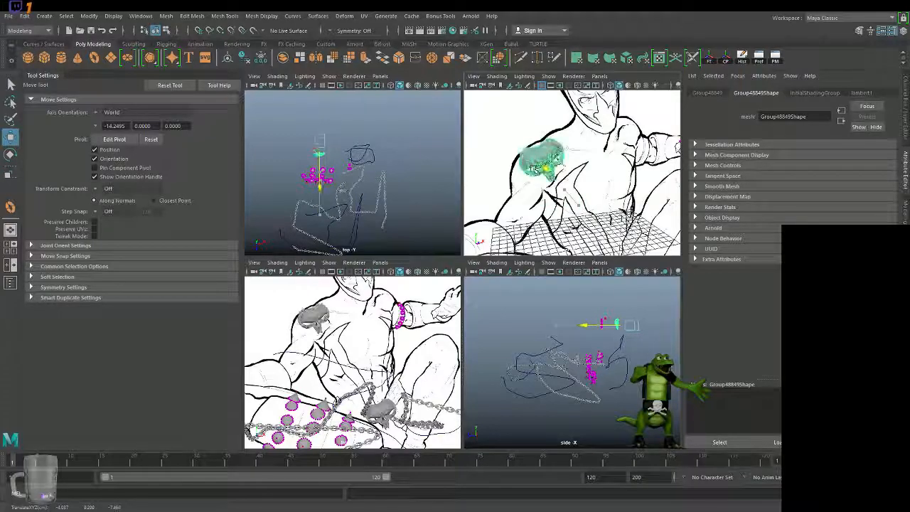
Scale down the shoulder skull, move it inward onto the figure's upper chest and rotate it to face forward.
mouse_move(578, 157)
left_mouse_down()
mouse_move(595, 154)
mouse_move(538, 168)
mouse_move(580, 175)
left_mouse_up()
key("r")
key("w")
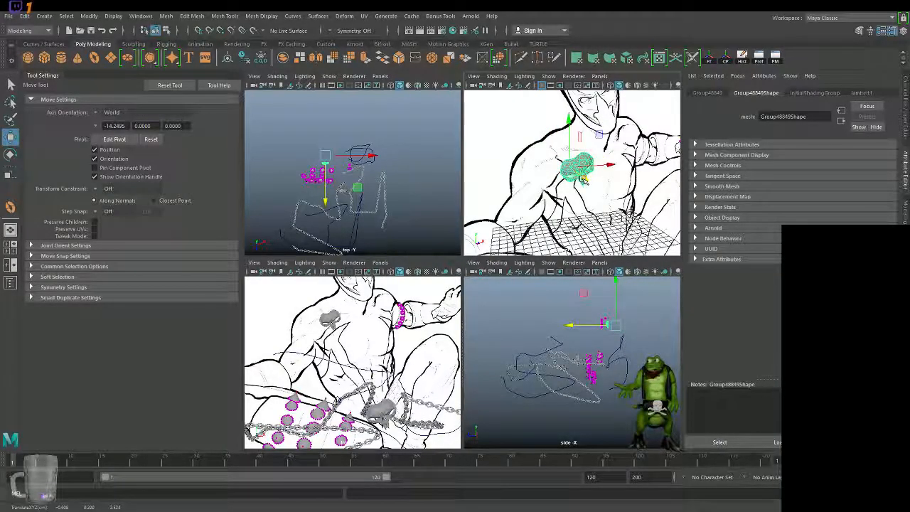
key("e")
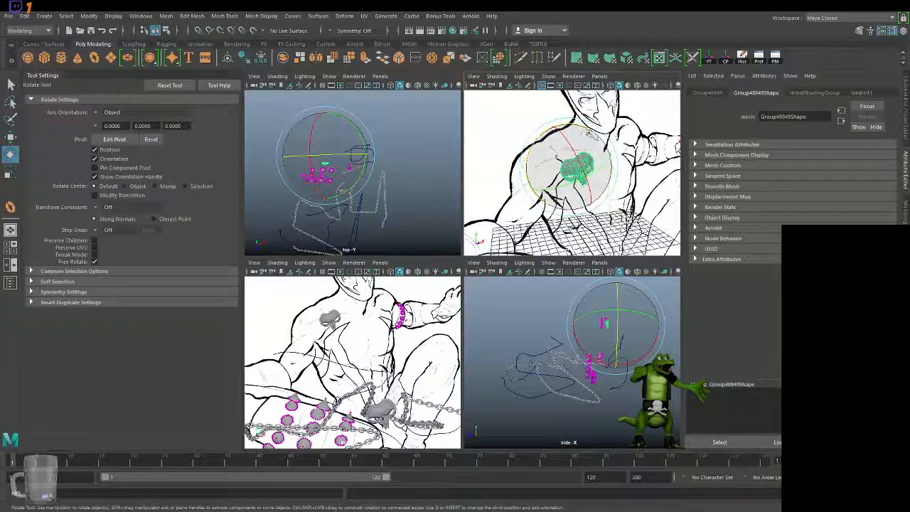
left_click_drag(580, 127, 606, 154)
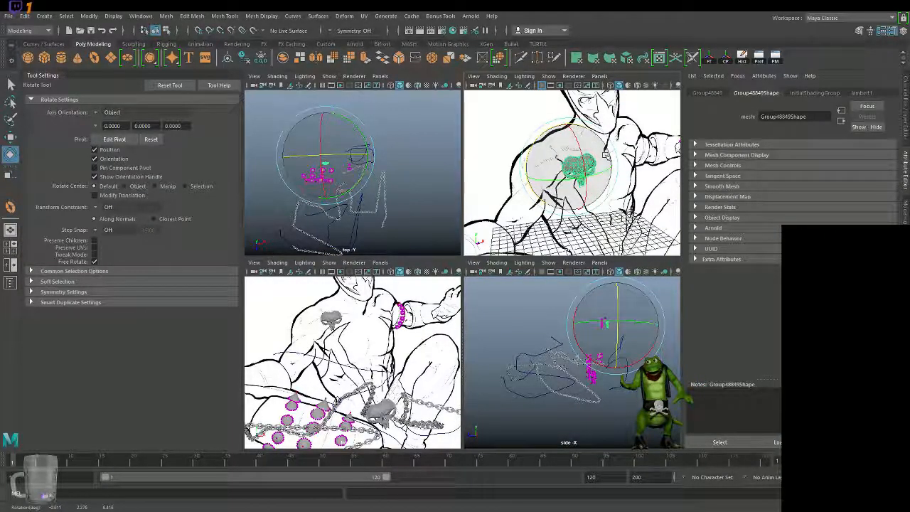
left_click_drag(583, 125, 520, 144)
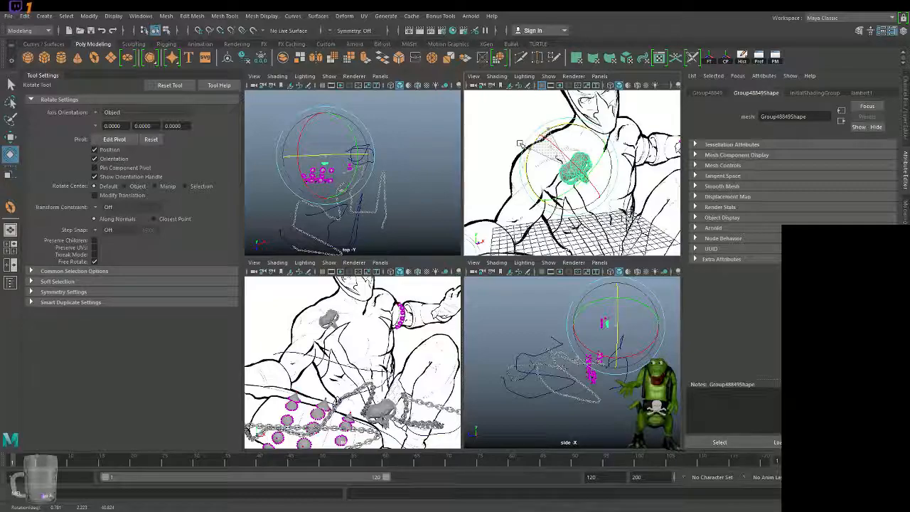
left_click_drag(548, 147, 574, 148)
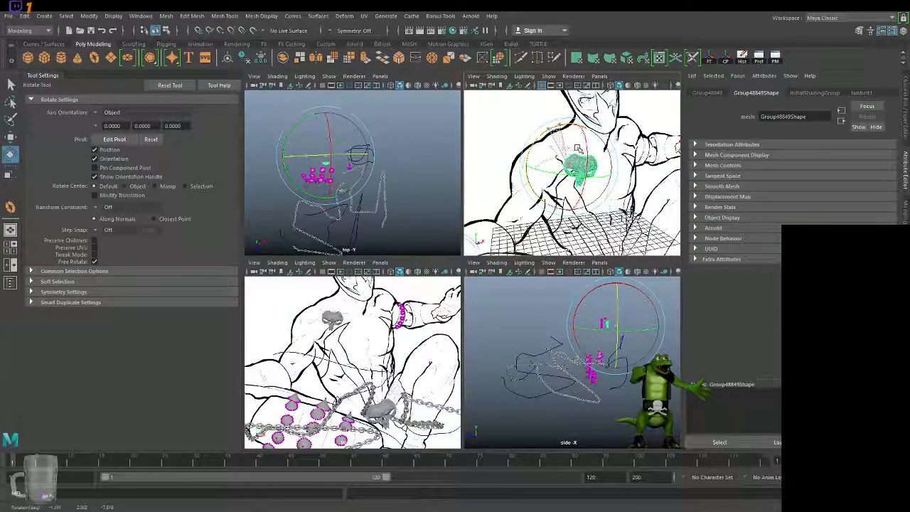
Duplicate the chest skull, move the copy to the front of the figure's opposite shoulder and tilt it.
key("ctrl+d")
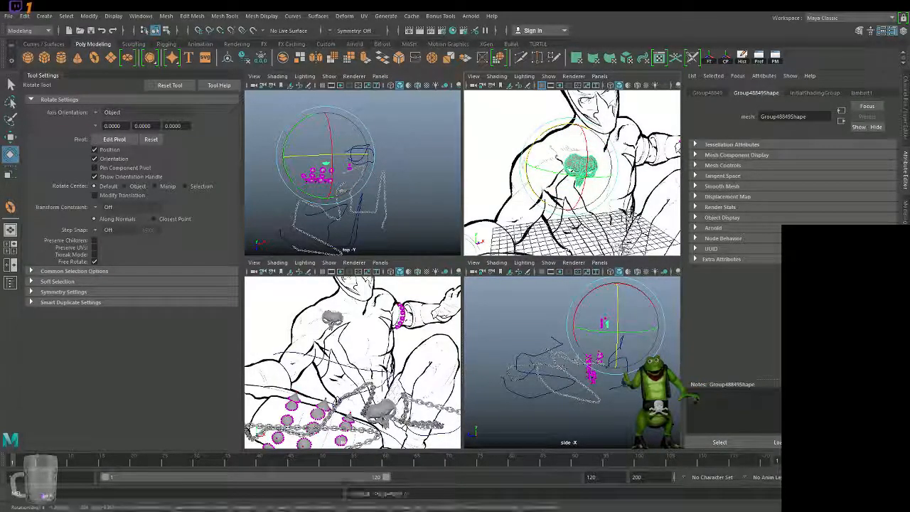
key("w")
left_click_drag(611, 165, 648, 143)
middle_click_drag(643, 209, 606, 229, "alt")
key("e")
left_click_drag(583, 135, 571, 182)
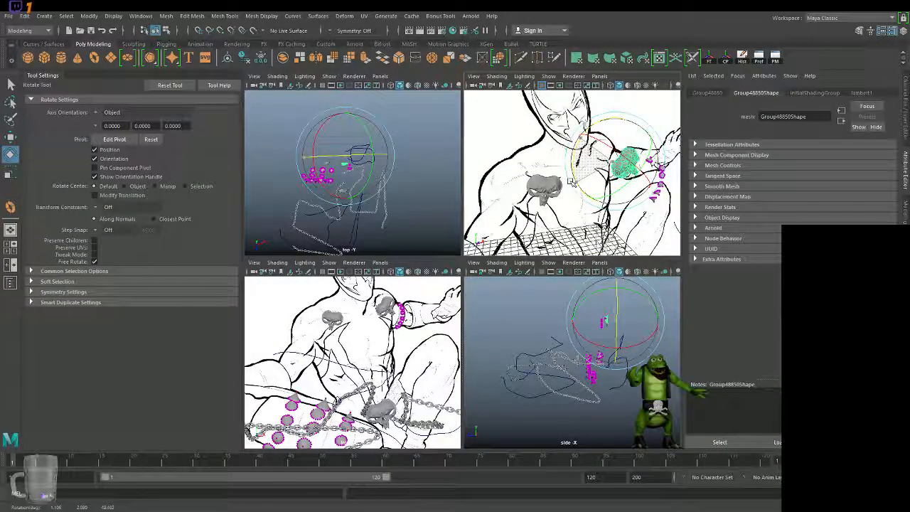
Scale the duplicated skull and fine-tune its height against the sketch's shoulder, and save the scene.
key("r")
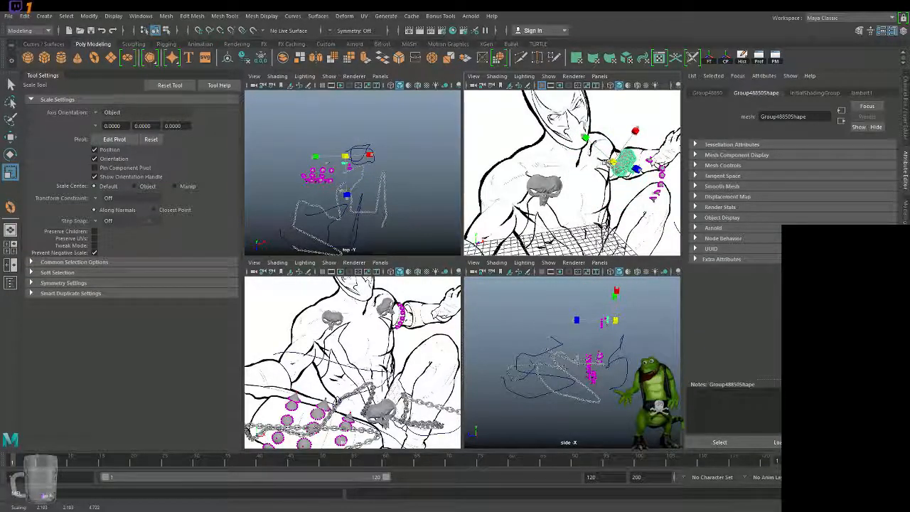
key("w")
left_click_drag(616, 112, 617, 114)
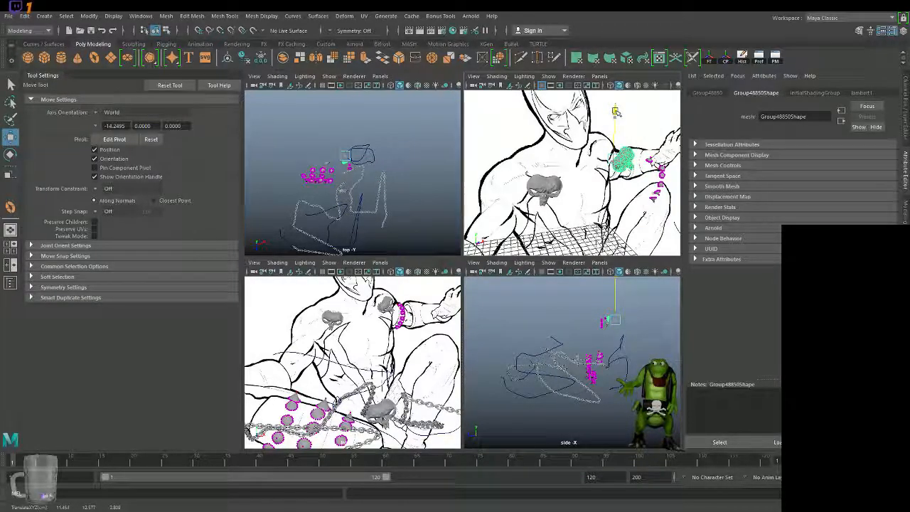
left_click_drag(616, 112, 616, 114)
right_click_drag(618, 184, 554, 177, "alt")
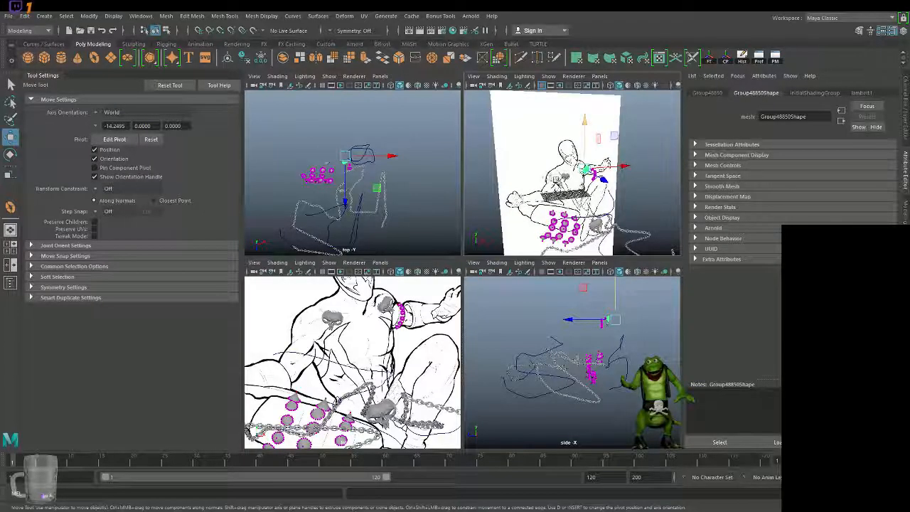
left_click_drag(555, 179, 609, 214, "alt")
key("ctrl+s")
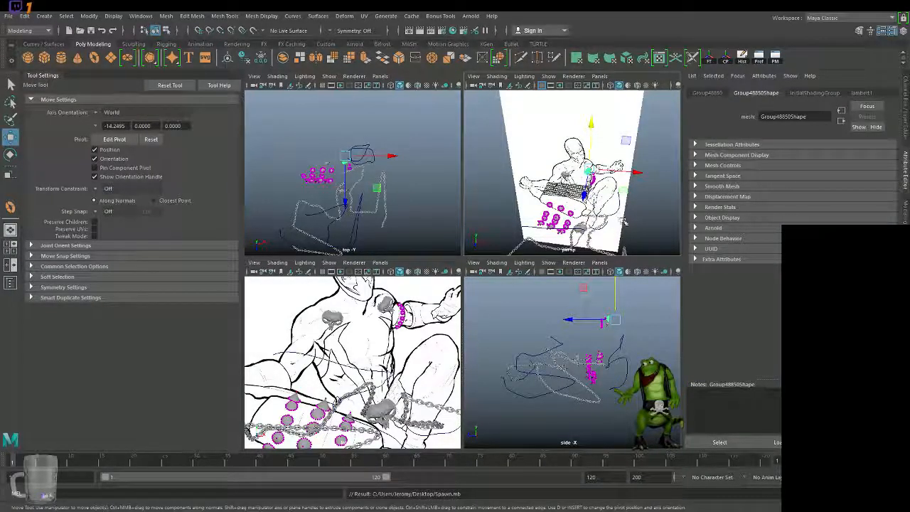
Draw a three-point arc curve sagging across the figure's upper chest from one skull to the other.
scroll(587, 208, "up", 6)
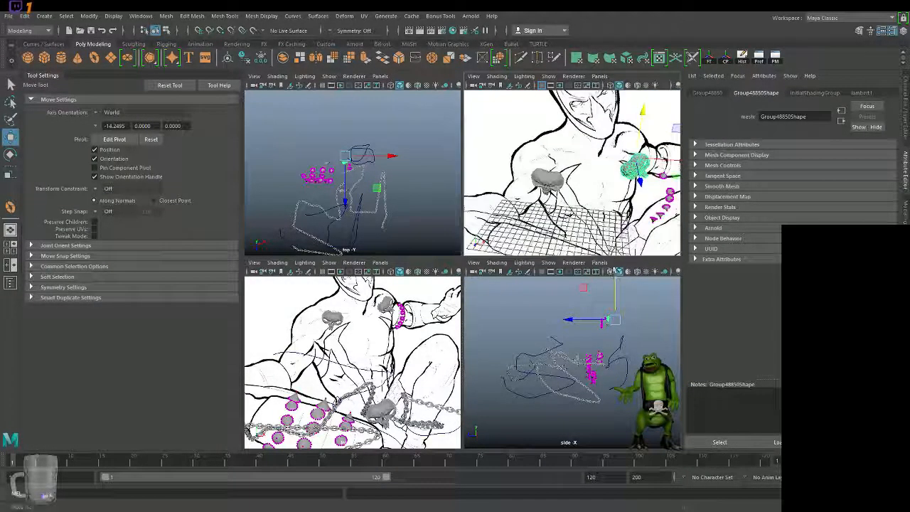
scroll(587, 209, "up", 3)
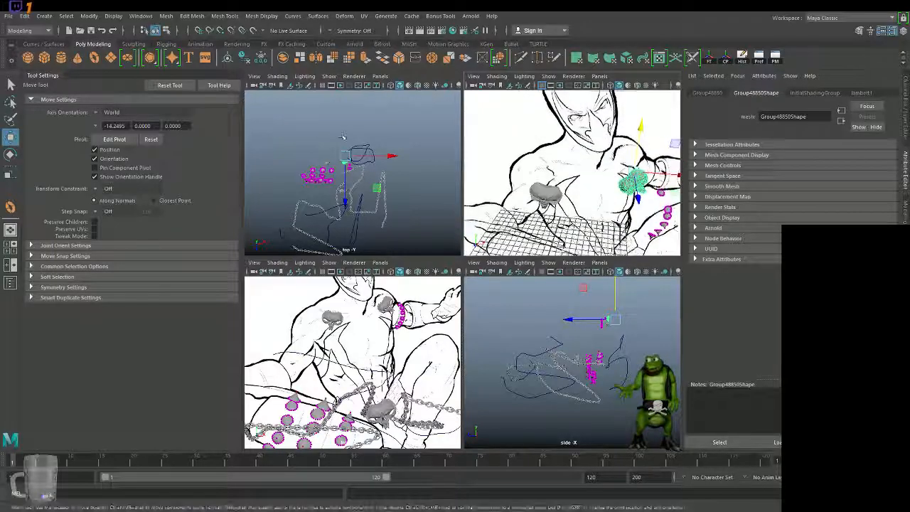
left_click(41, 44)
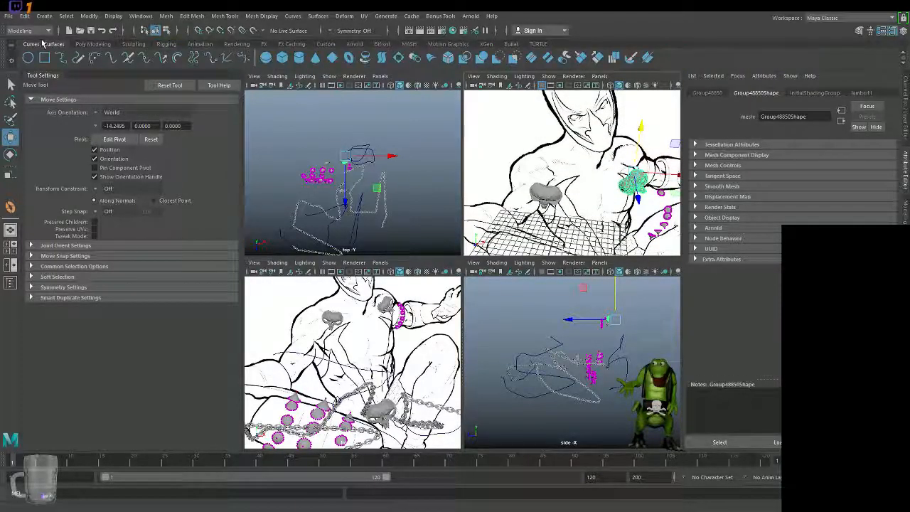
left_click(95, 60)
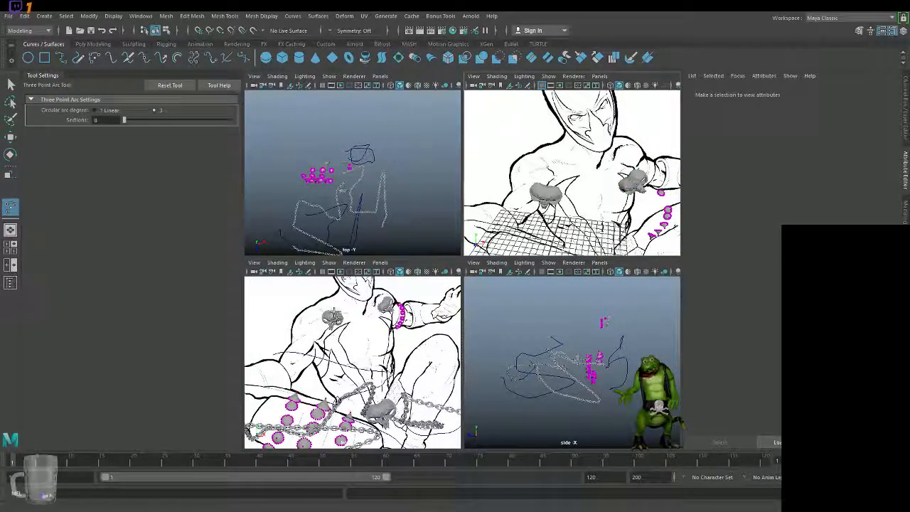
right_click_drag(334, 313, 379, 332, "alt")
middle_click_drag(379, 332, 364, 381, "alt")
key("4")
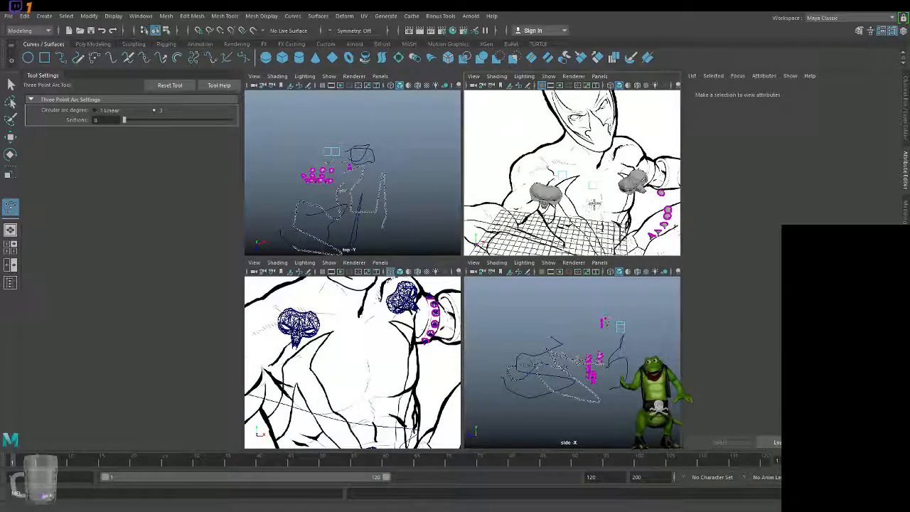
left_click(396, 319)
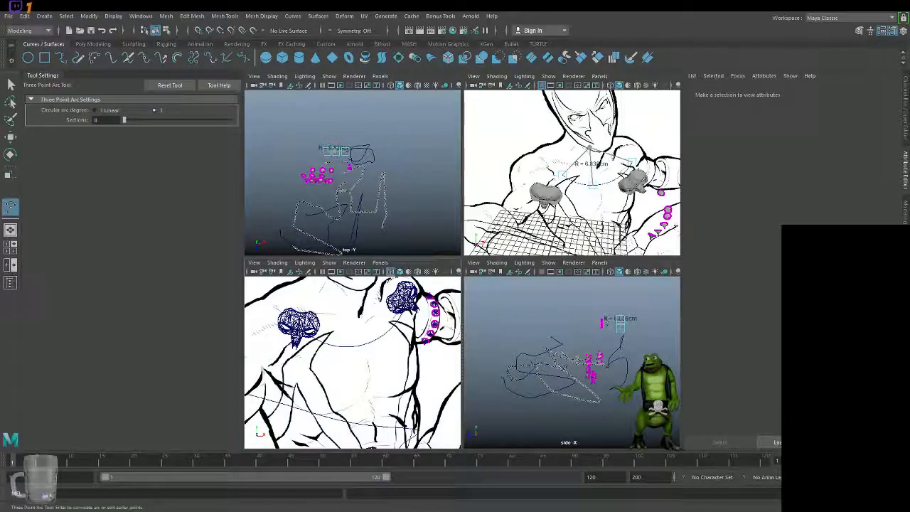
key("q")
Move the reference image plane back, away from the skulls and curves, and save the scene.
right_click_drag(415, 353, 334, 424, "alt")
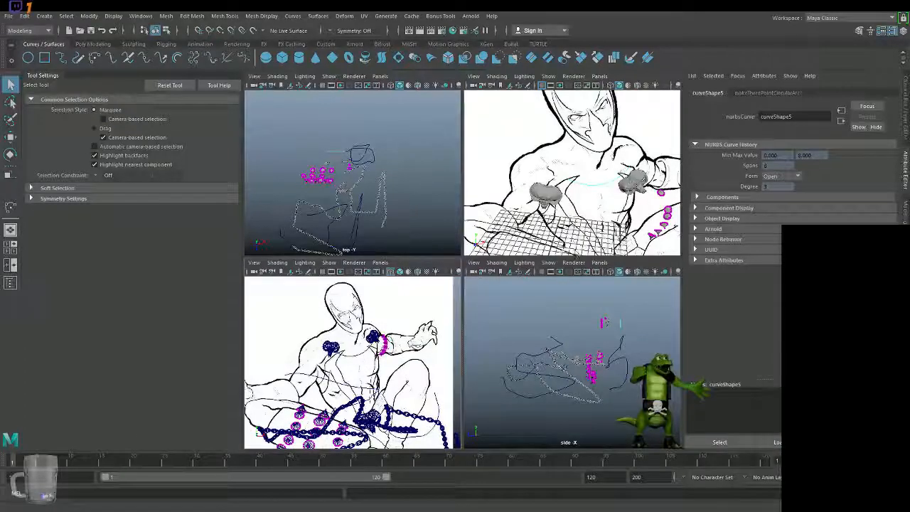
left_click_drag(581, 238, 610, 214, "alt")
right_click_drag(611, 213, 546, 202, "alt")
left_click_drag(547, 202, 609, 181, "alt")
key("w")
key("q")
left_click(517, 167)
key("w")
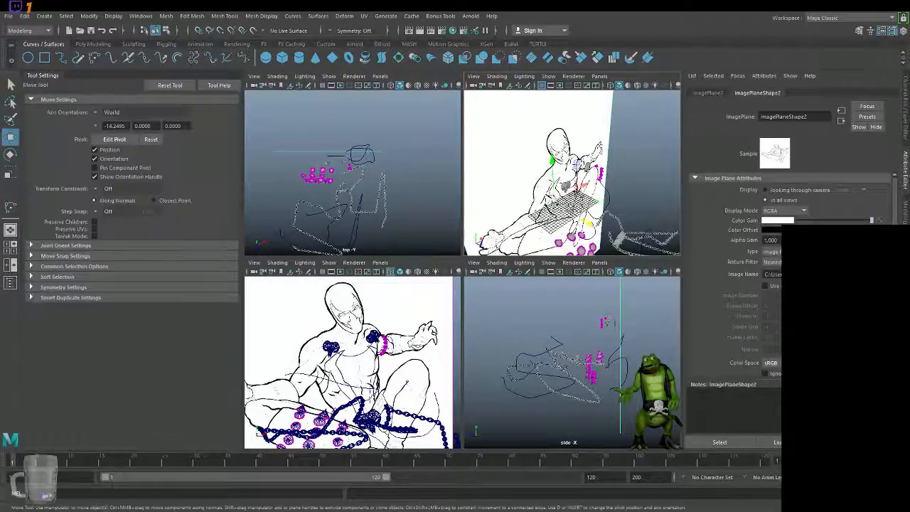
left_click_drag(590, 224, 537, 193)
key("q")
left_click(621, 189)
right_click_drag(621, 189, 630, 229, "alt")
key("ctrl+s")
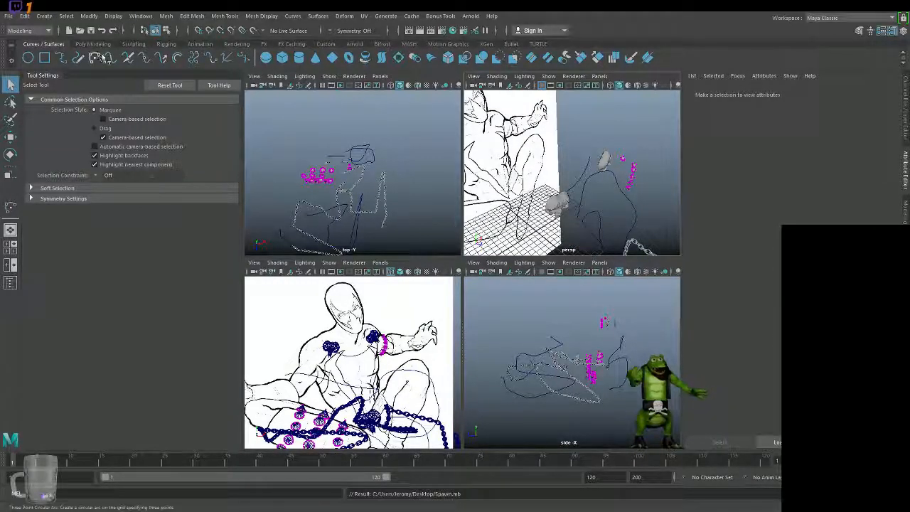
Create a polygon torus on the grid beside the other models and frame it for editing.
left_click(92, 43)
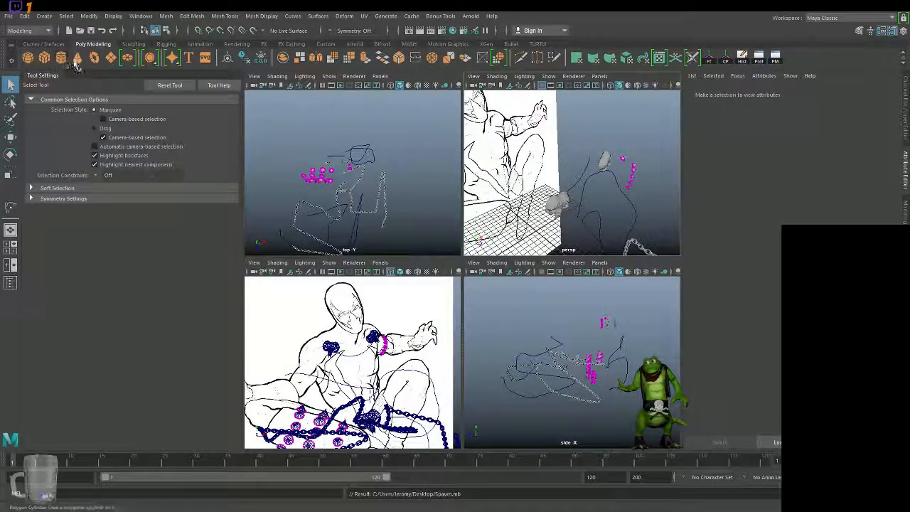
left_click(149, 57)
mouse_move(579, 184)
left_mouse_down("alt")
mouse_move(604, 203)
mouse_move(619, 199)
mouse_move(628, 222)
mouse_move(538, 192)
left_mouse_up("alt")
left_click(604, 203)
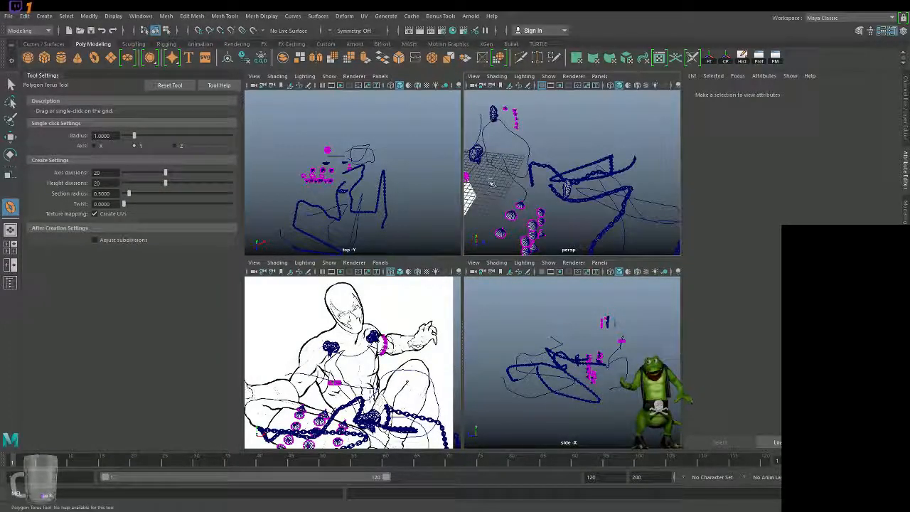
middle_click_drag(492, 184, 617, 189, "alt")
key("q")
left_click(596, 185)
key("f")
right_click_drag(596, 186, 578, 183, "alt")
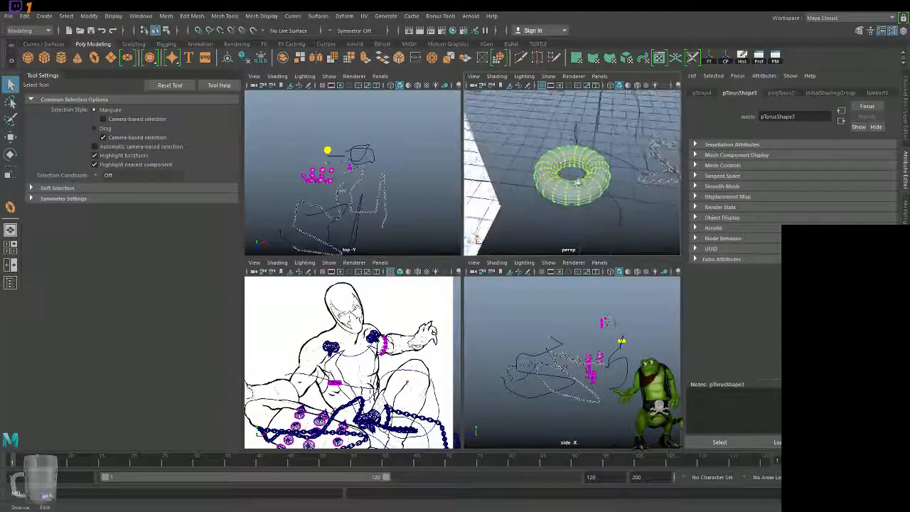
Set the torus's Subdivisions Axis to 10 and Subdivisions Height to 6, and save the scene.
left_click(781, 93)
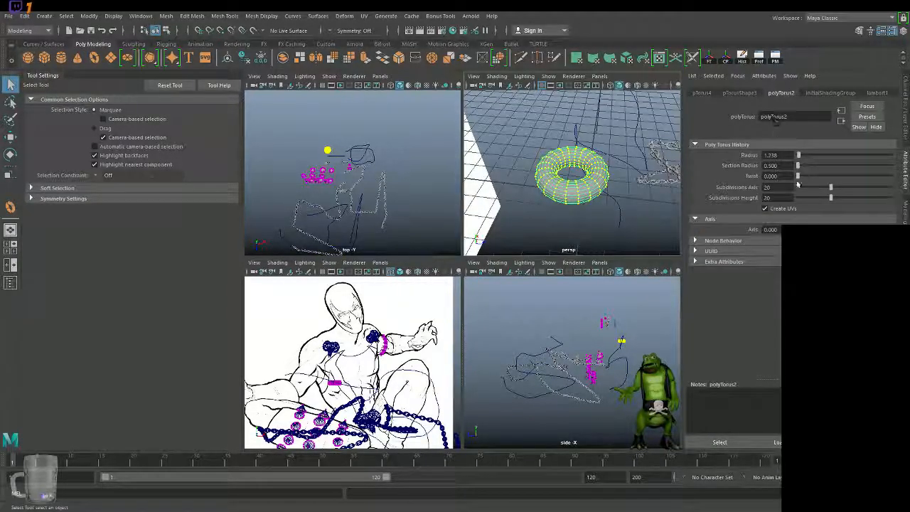
left_click_drag(829, 187, 808, 192)
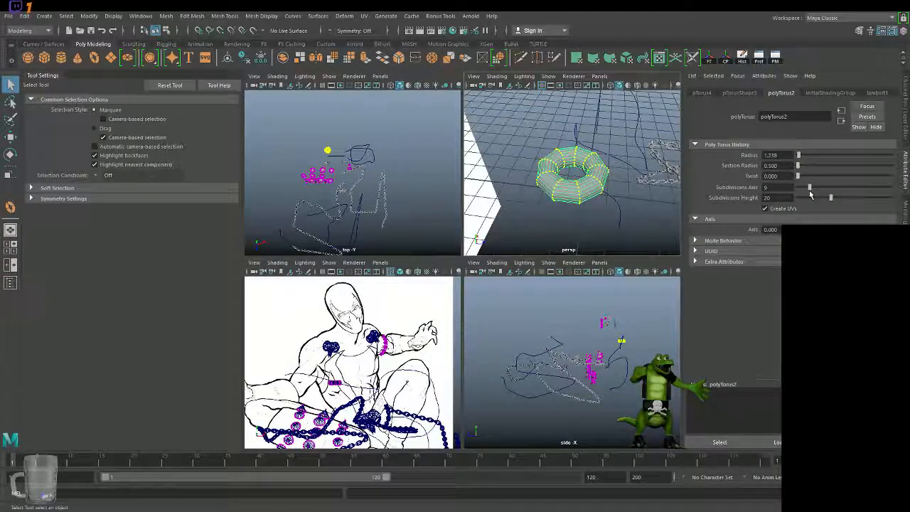
left_click_drag(617, 192, 534, 237, "alt")
right_click_drag(534, 237, 601, 208, "alt")
mouse_move(810, 187)
left_mouse_down()
mouse_move(825, 198)
mouse_move(802, 198)
left_mouse_up()
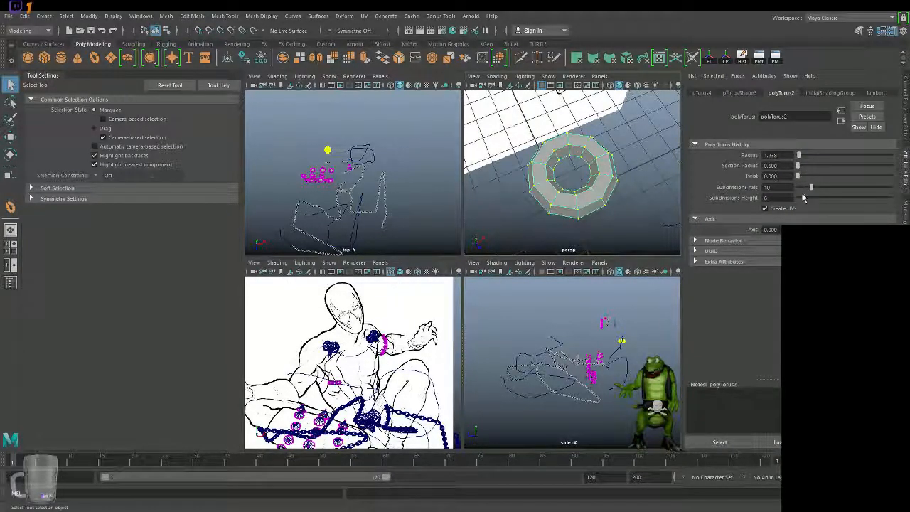
left_click_drag(583, 173, 628, 155, "alt")
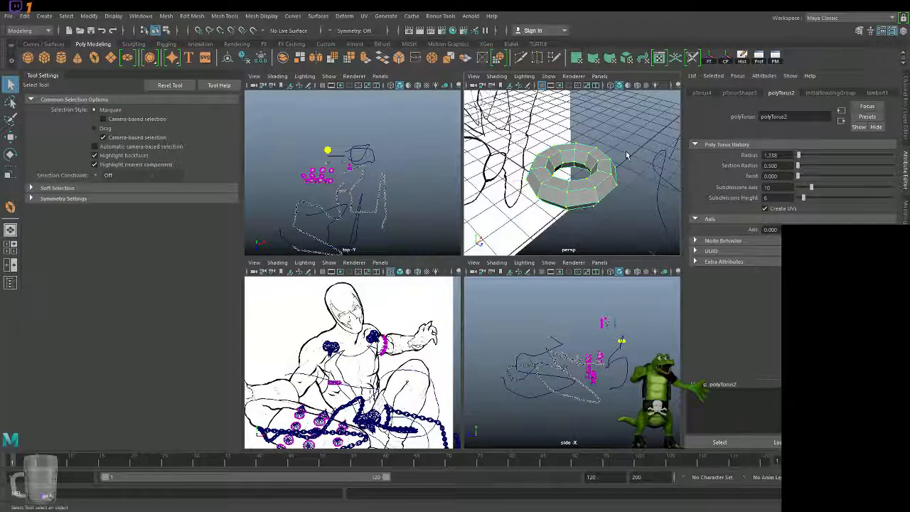
key("ctrl+s")
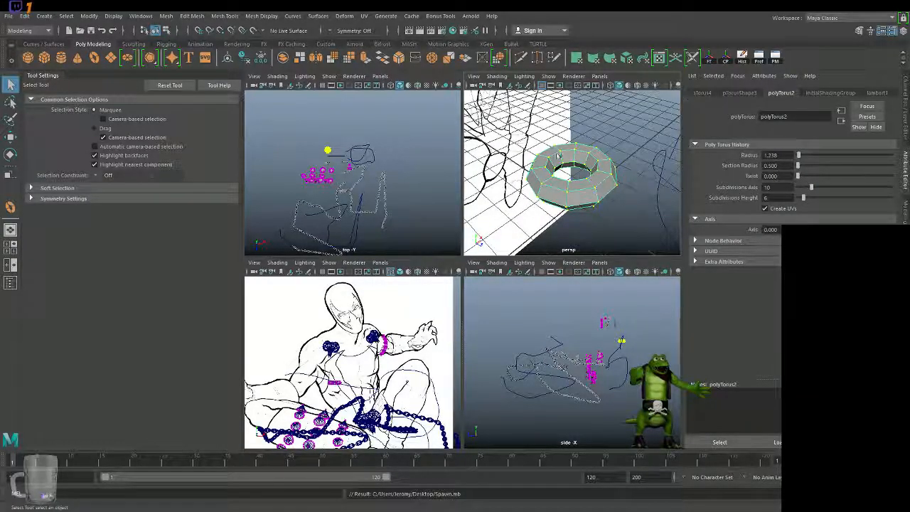
Scale the torus along one horizontal axis to stretch it into an elongated oval chain link.
left_click_drag(567, 177, 573, 213, "alt")
key("r")
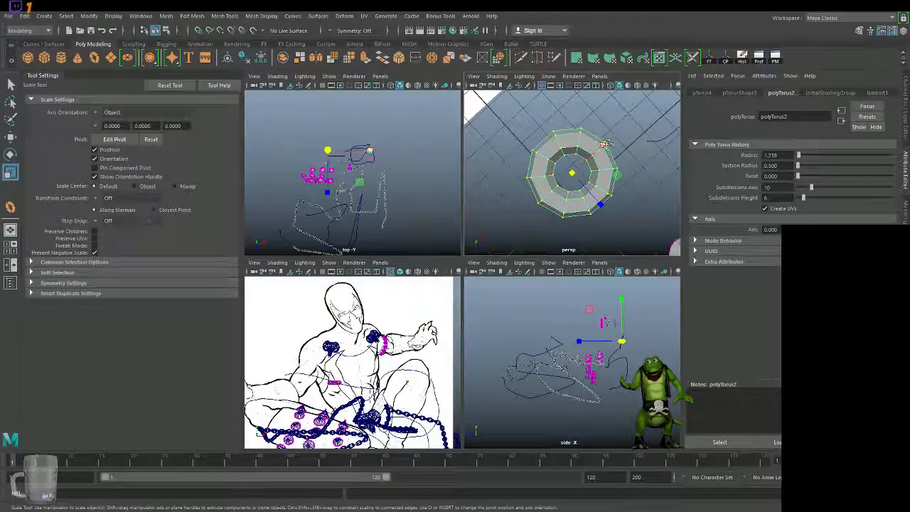
left_click_drag(610, 141, 551, 172, "alt")
Select the cross-section edges near one end of the stretched torus and adjust their position along the link's length.
key("q")
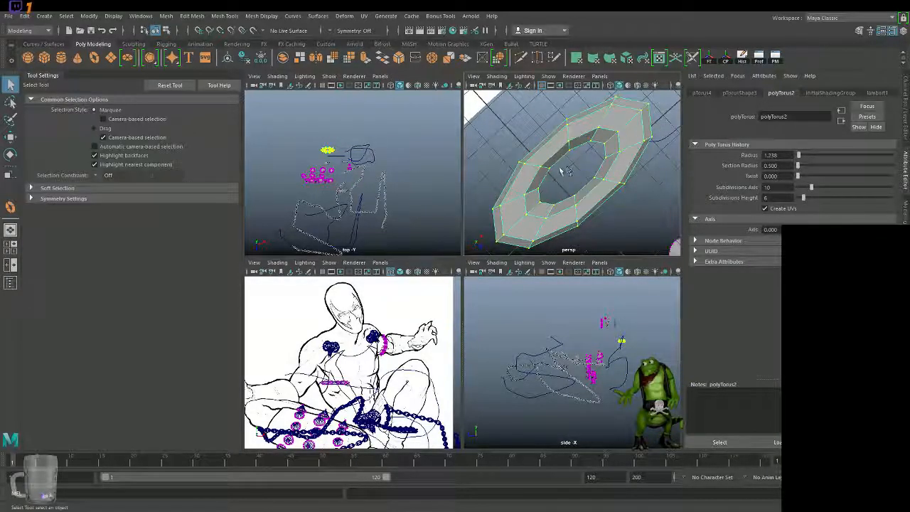
left_click(529, 169)
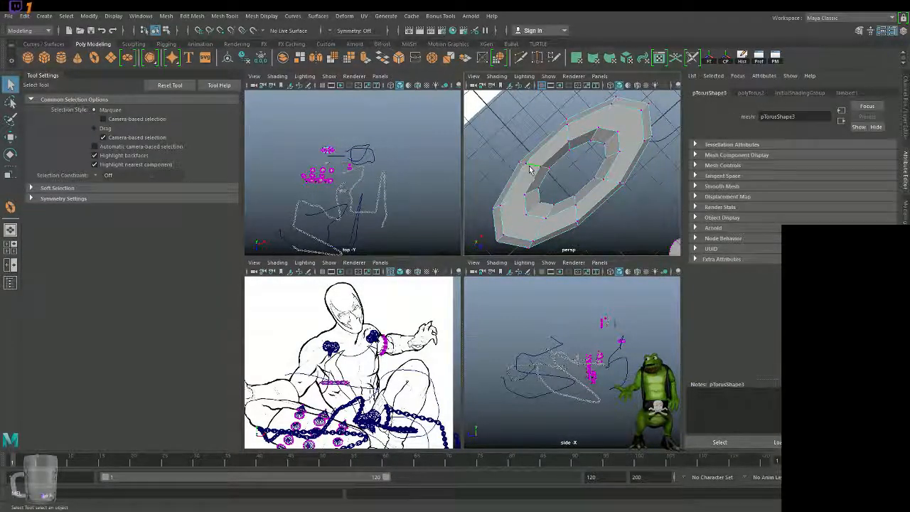
key("r")
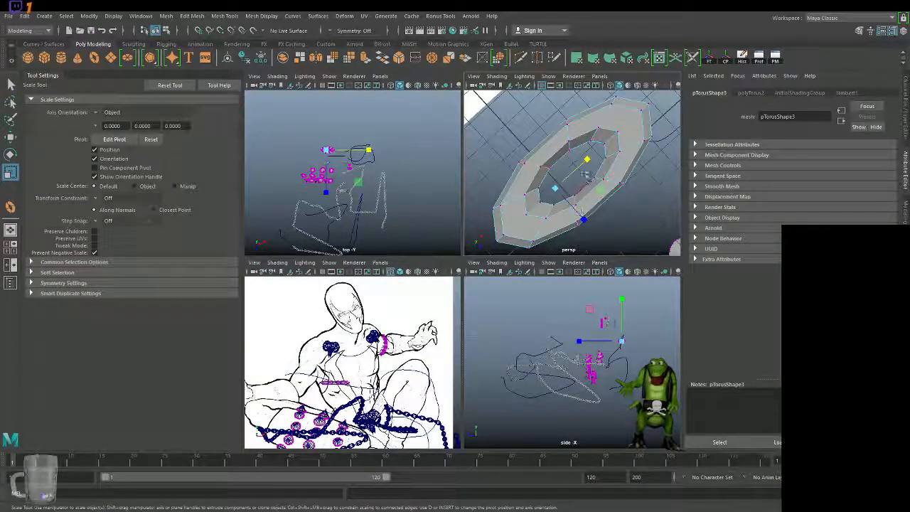
key("w")
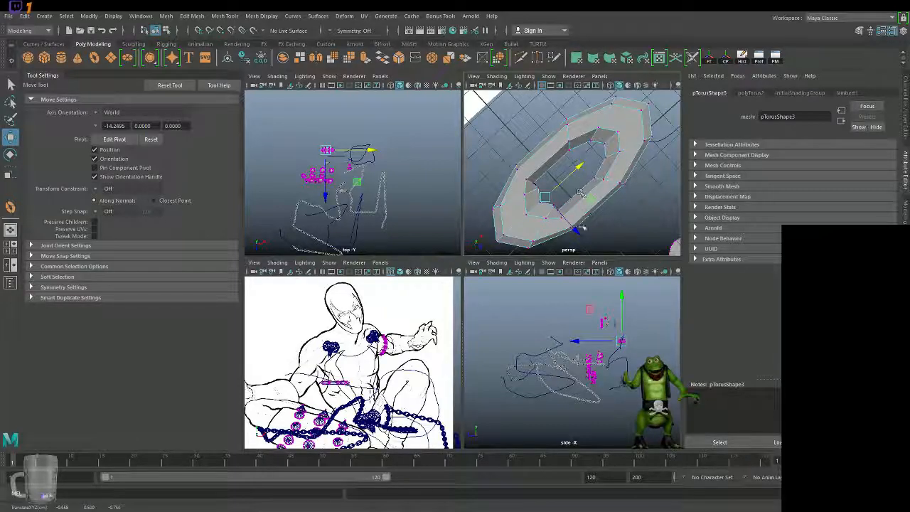
left_click_drag(577, 167, 585, 158)
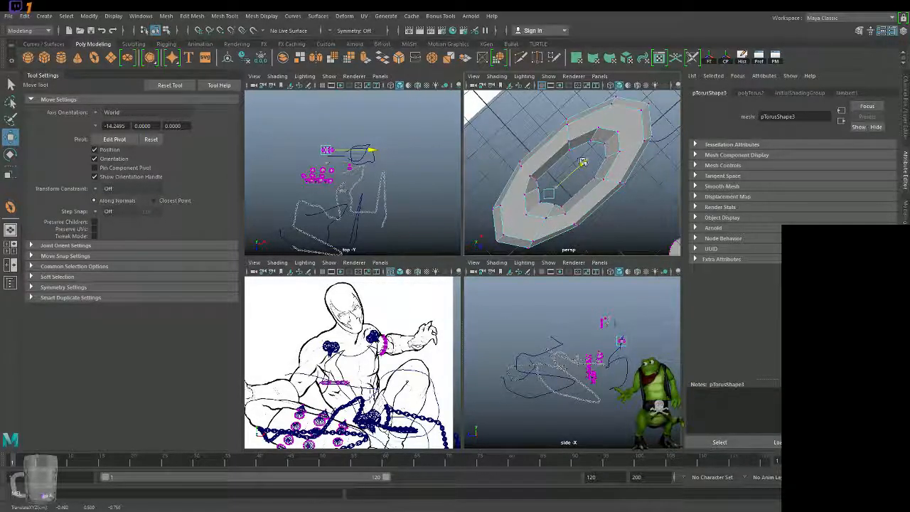
key("q")
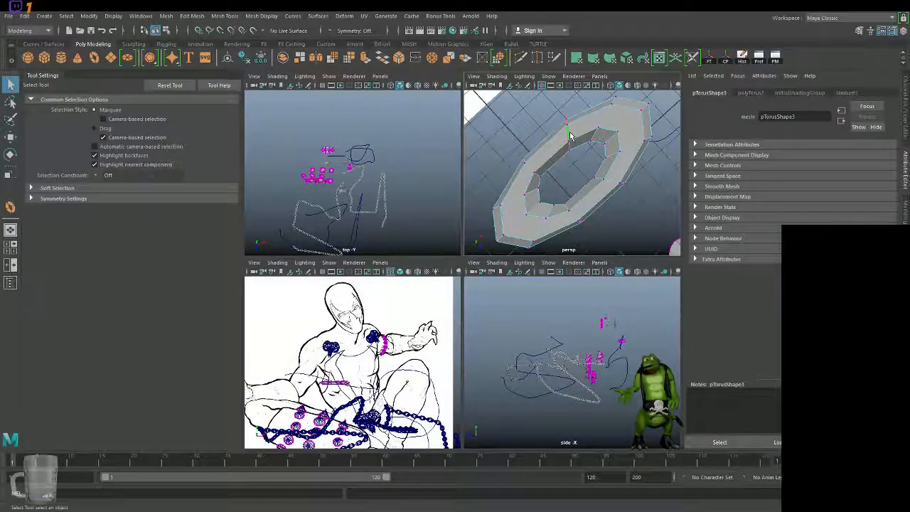
Scale the cross-section edges along the link's long sides and corners across its width to reshape the oval outline.
key("r")
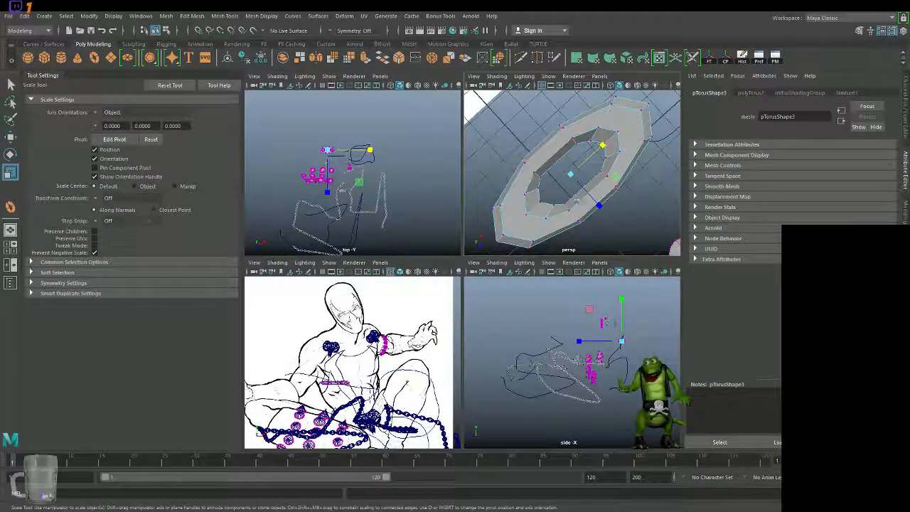
left_click_drag(600, 207, 602, 207)
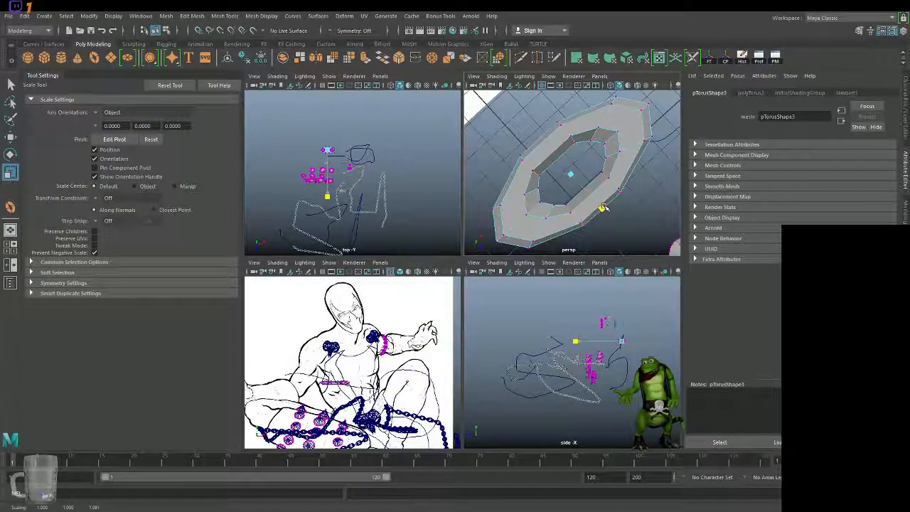
key("q")
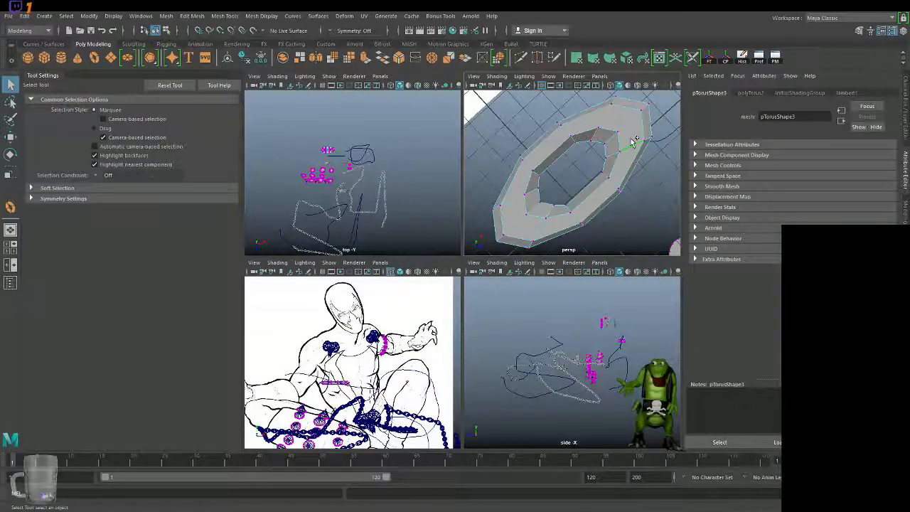
key("r")
left_click_drag(644, 164, 608, 119)
left_click(607, 118)
left_click(513, 200, "shift")
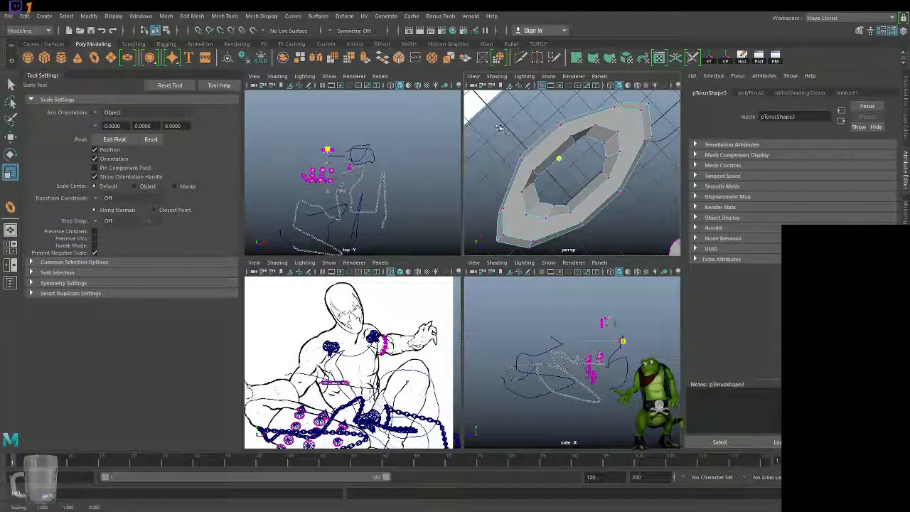
key("q")
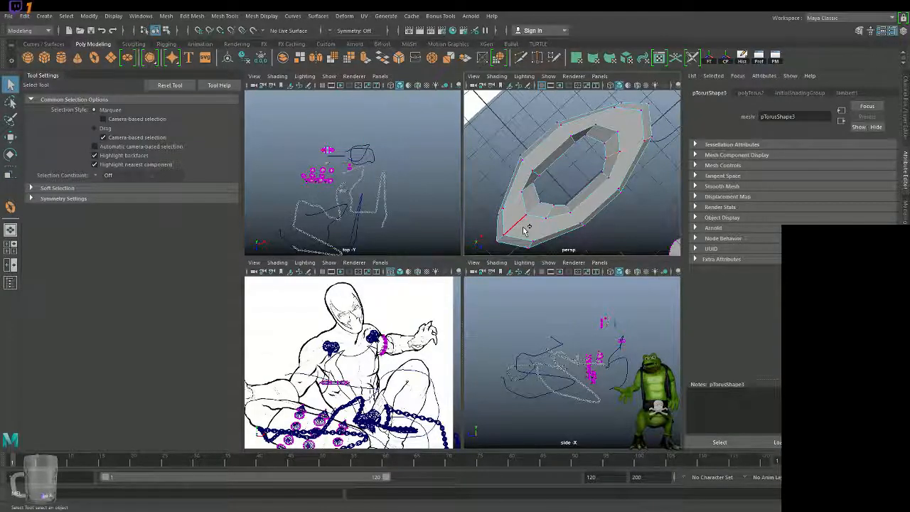
key("r")
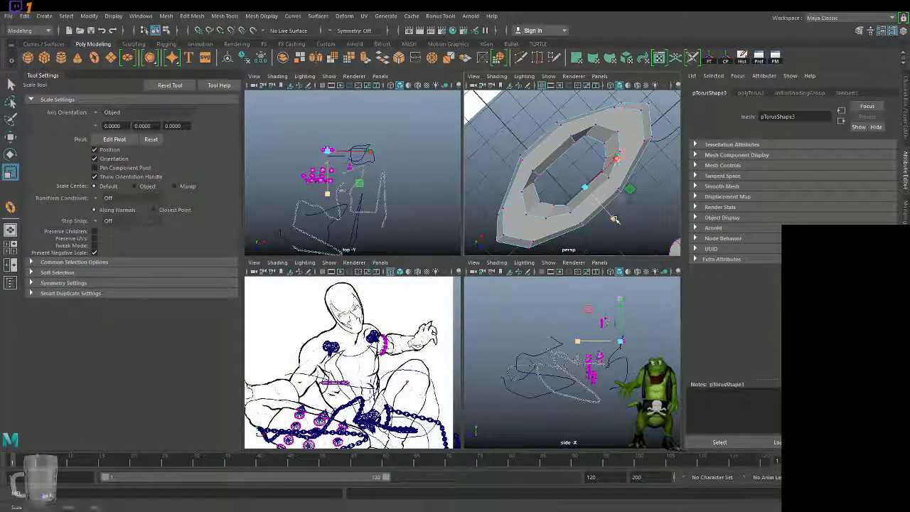
Select the edges at both ends of the link and scale them outward along its length to form pointed ends.
key("q")
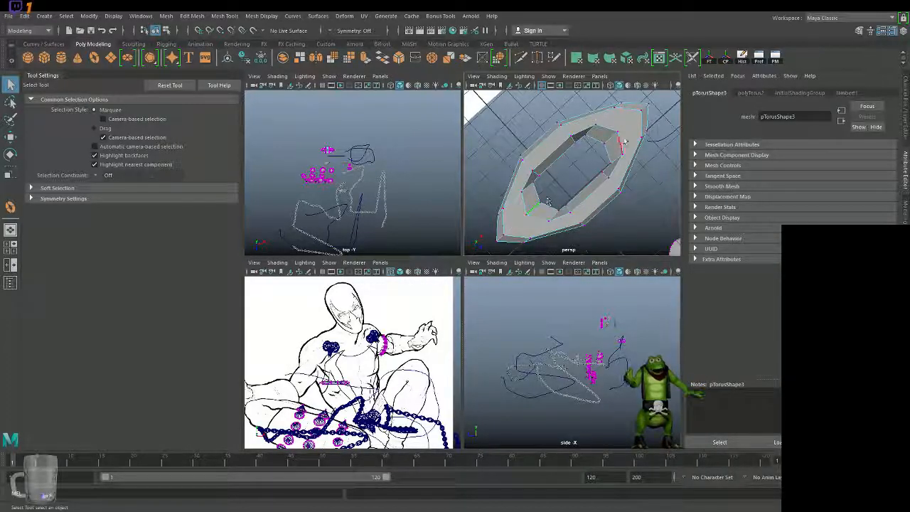
key("r")
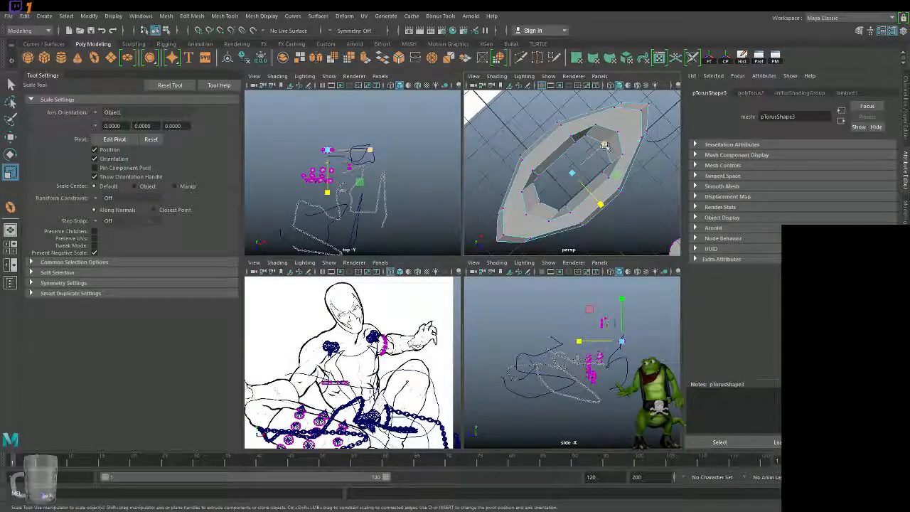
left_click_drag(610, 136, 610, 138)
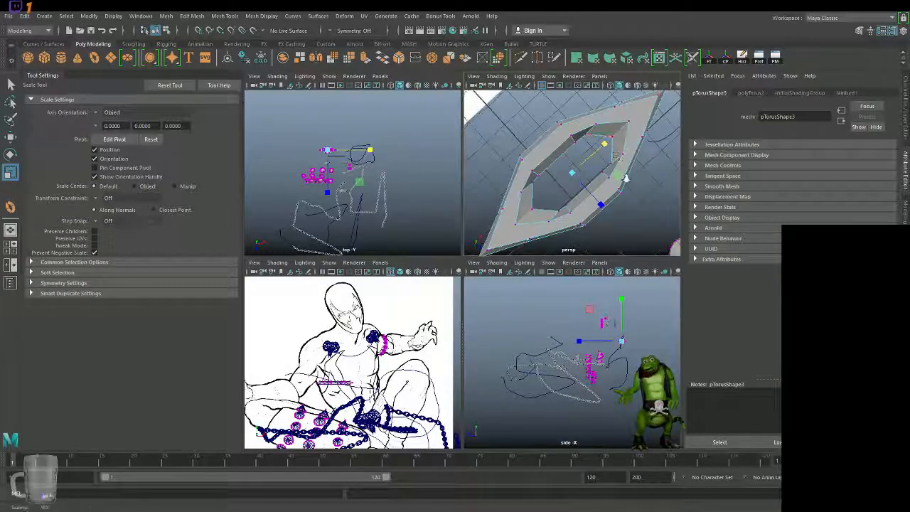
Select the inner edges at both ends of the link's hole and scale them outward along its length.
scroll(573, 163, "down", 5)
left_click_drag(563, 239, 562, 171, "alt")
scroll(559, 191, "down", 5)
middle_click_drag(562, 171, 528, 131, "alt")
scroll(528, 131, "up", 2)
scroll(528, 131, "up", 5)
left_click_drag(606, 197, 664, 233, "alt")
key("f")
middle_click_drag(691, 241, 710, 252, "alt")
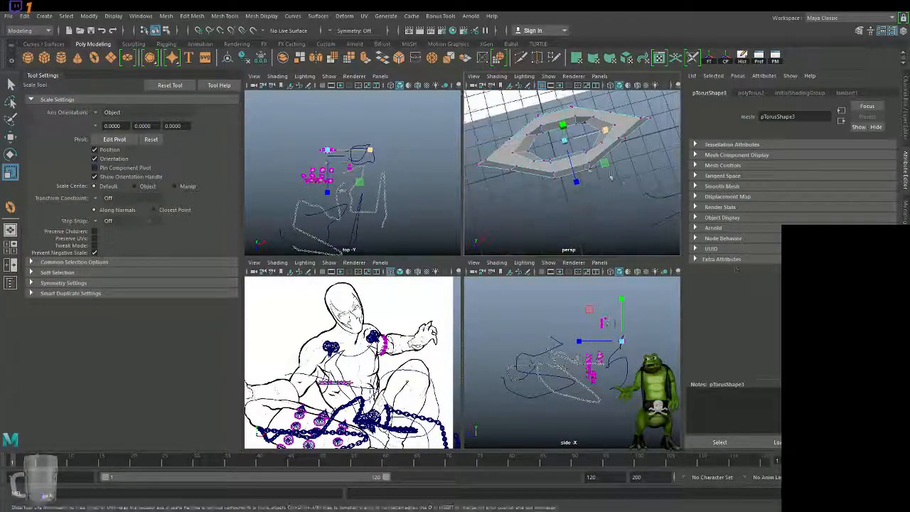
left_click(519, 156)
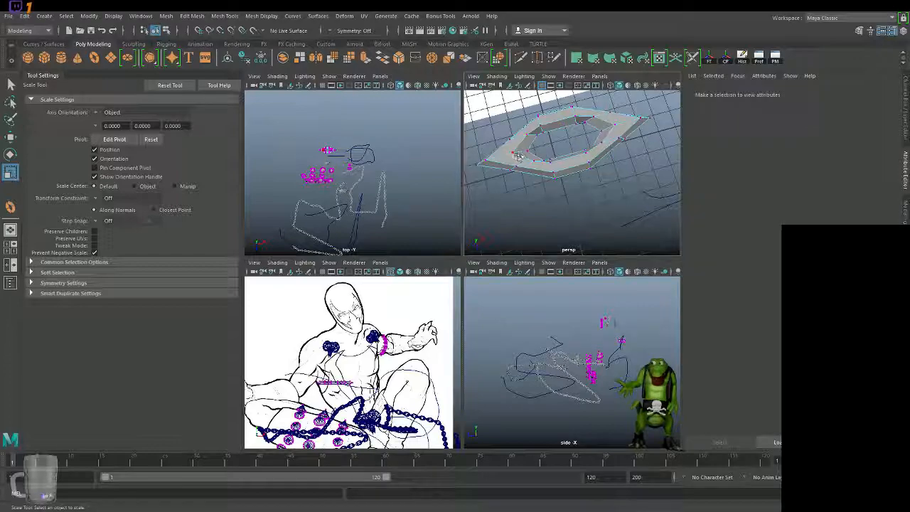
left_click(523, 153)
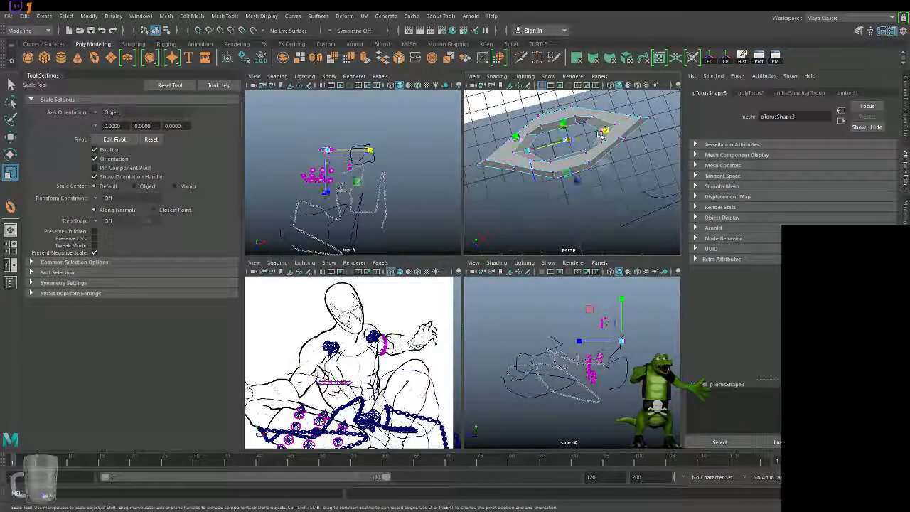
left_click_drag(603, 131, 611, 130)
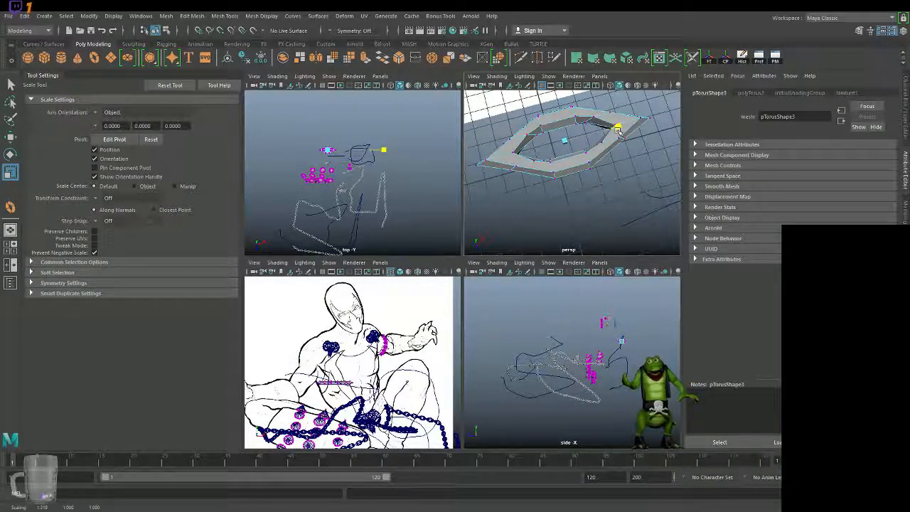
Duplicate the finished link, rotate the copy about its long axis, and move it along the length so the two links interlock.
key("q")
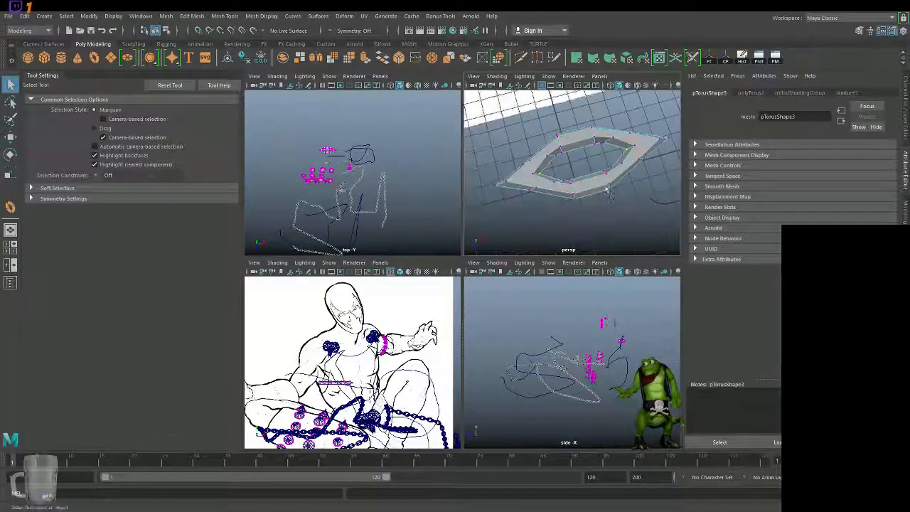
right_click_drag(583, 199, 480, 114, "alt")
right_click_drag(574, 180, 620, 180, "alt")
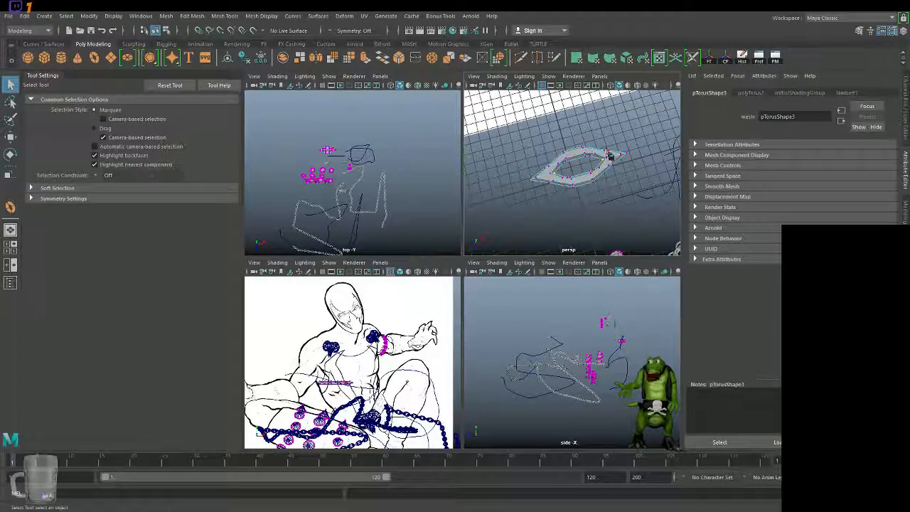
left_click(610, 155)
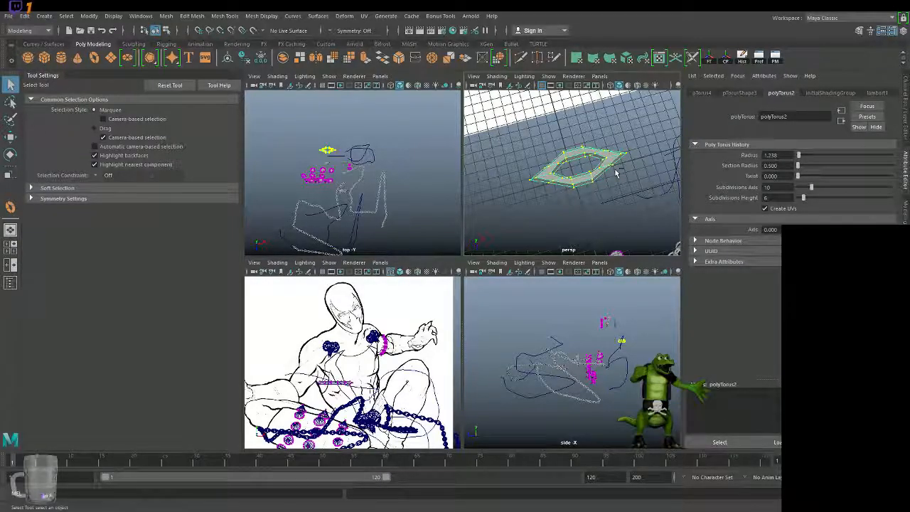
key("ctrl+d")
key("e")
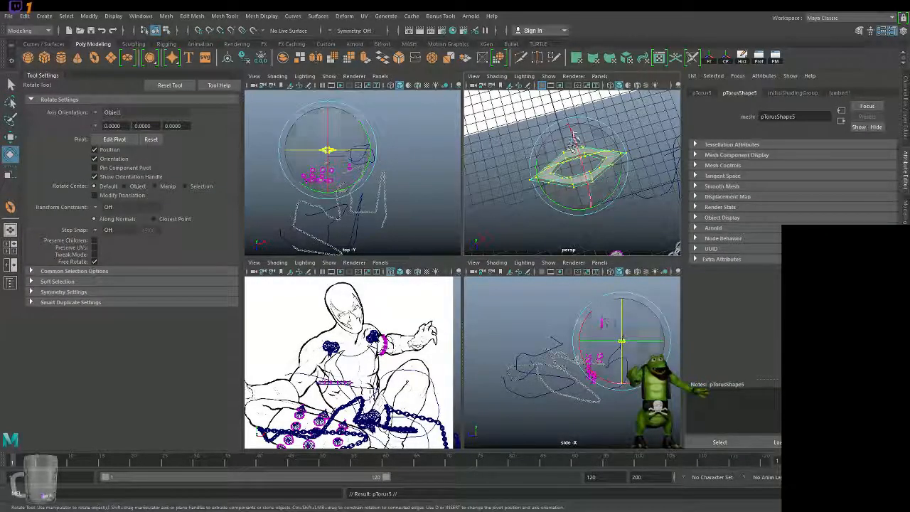
left_click(120, 247)
left_click_drag(573, 140, 596, 184)
key("w")
left_click_drag(621, 155, 667, 142)
Combine the two interlocked links into one mesh and scale it down uniformly to 0.334.
mouse_move(585, 203)
left_mouse_down("alt")
mouse_move(598, 161)
mouse_move(573, 166)
left_mouse_up("alt")
middle_click_drag(574, 167, 664, 199, "alt")
left_click(582, 222)
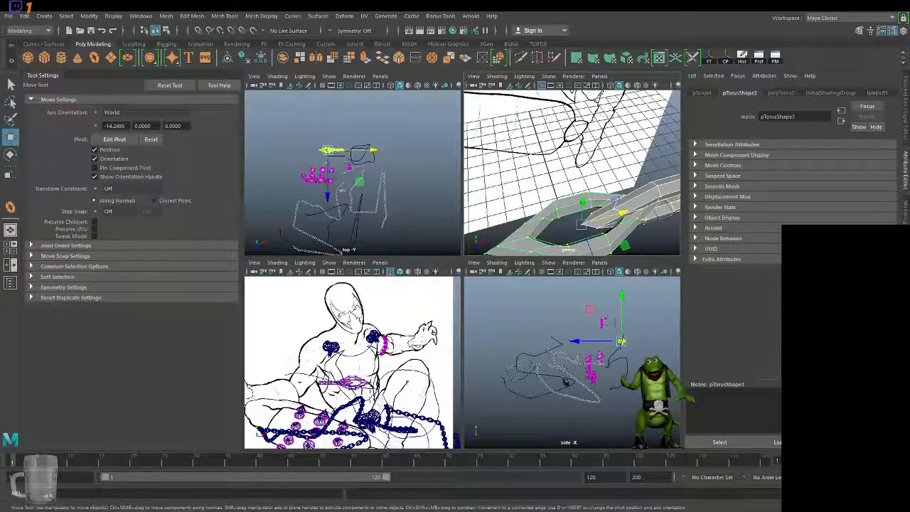
key("g")
right_click_drag(584, 213, 480, 242, "alt")
left_click_drag(481, 242, 541, 234, "alt")
key("r")
left_click_drag(595, 189, 623, 173)
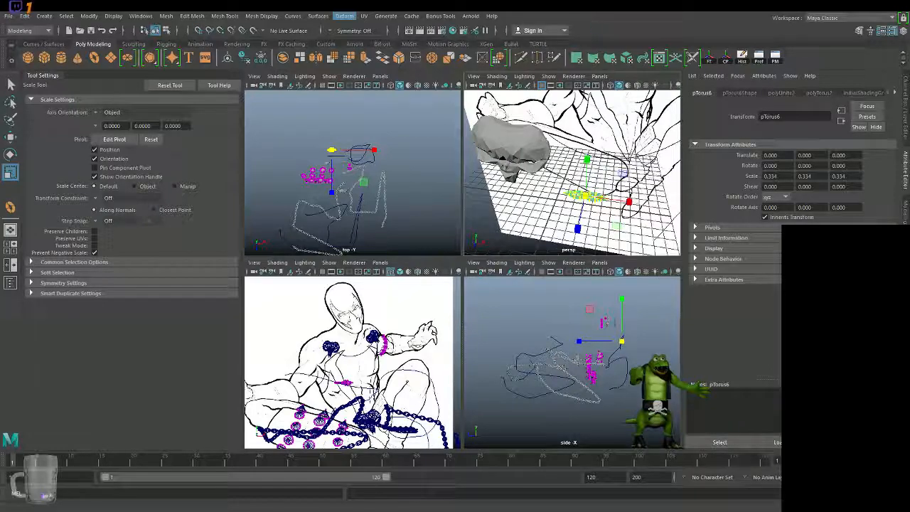
Try to create a MASH network from the combined link pair, and undo it.
key("F5")
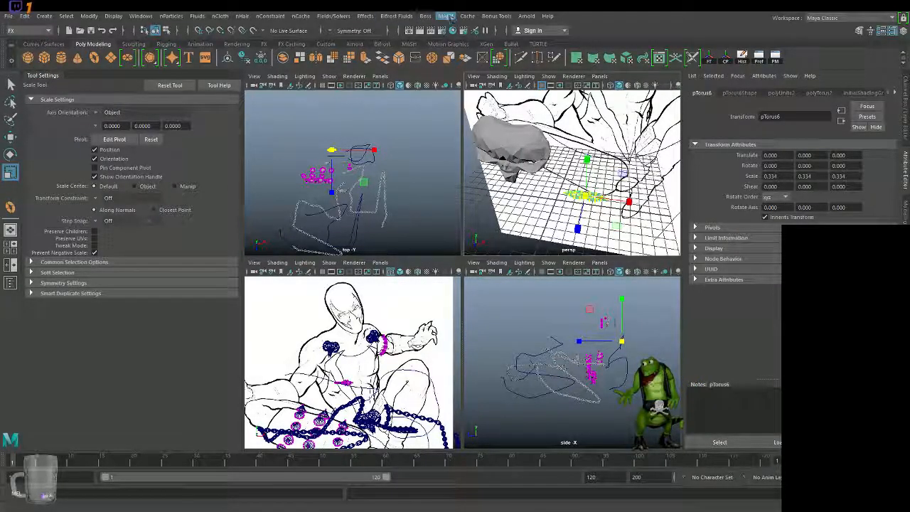
left_click(478, 40)
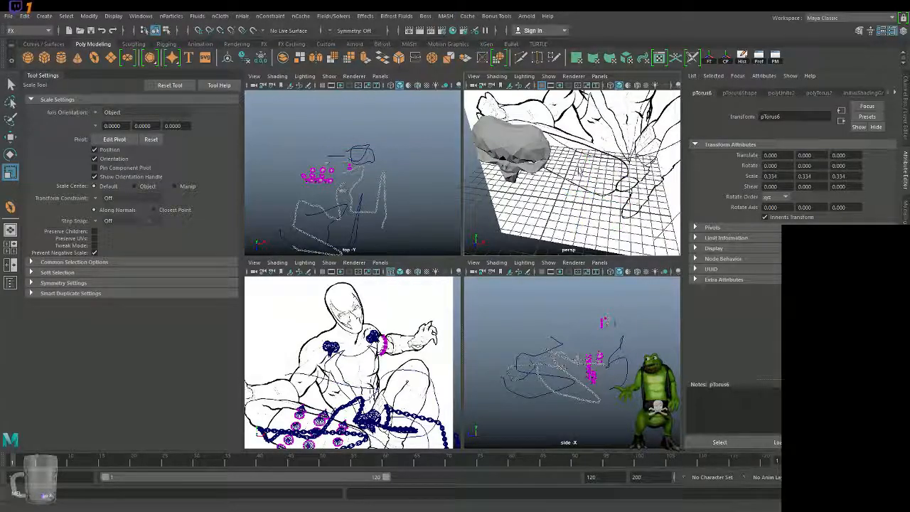
right_click_drag(568, 193, 612, 189, "alt")
key("ctrl+z")
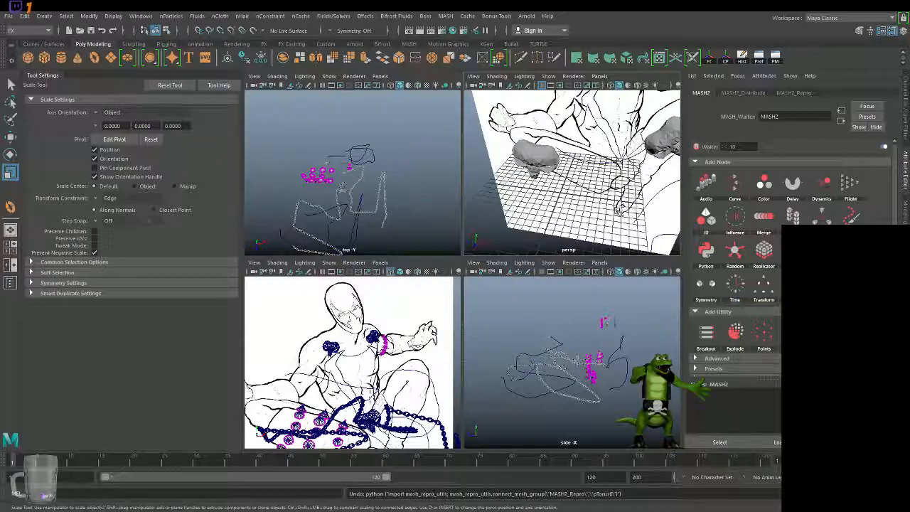
key("ctrl+y")
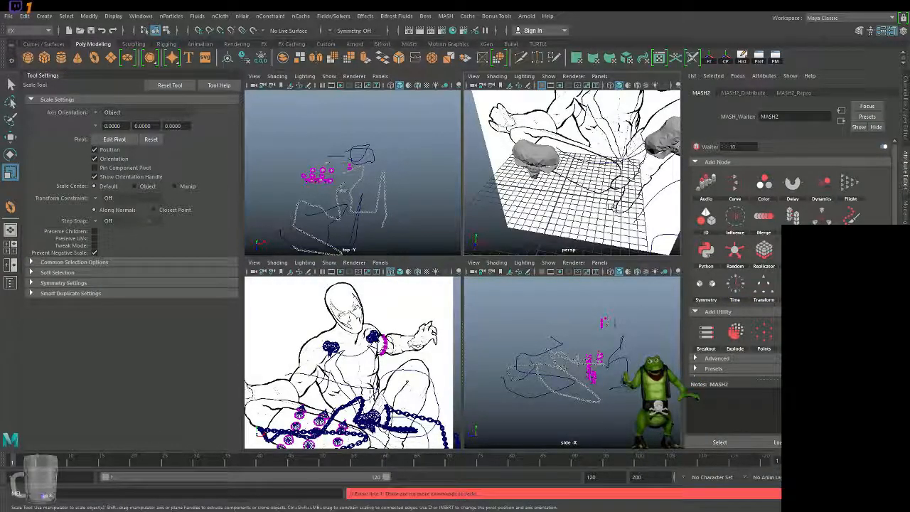
left_click_drag(607, 185, 616, 179, "alt")
right_click_drag(616, 180, 594, 172, "alt")
left_click_drag(595, 172, 610, 151, "alt")
right_click_drag(610, 151, 640, 161, "alt")
left_click_drag(640, 161, 620, 189, "alt")
key("ctrl+z")
key("ctrl+z")
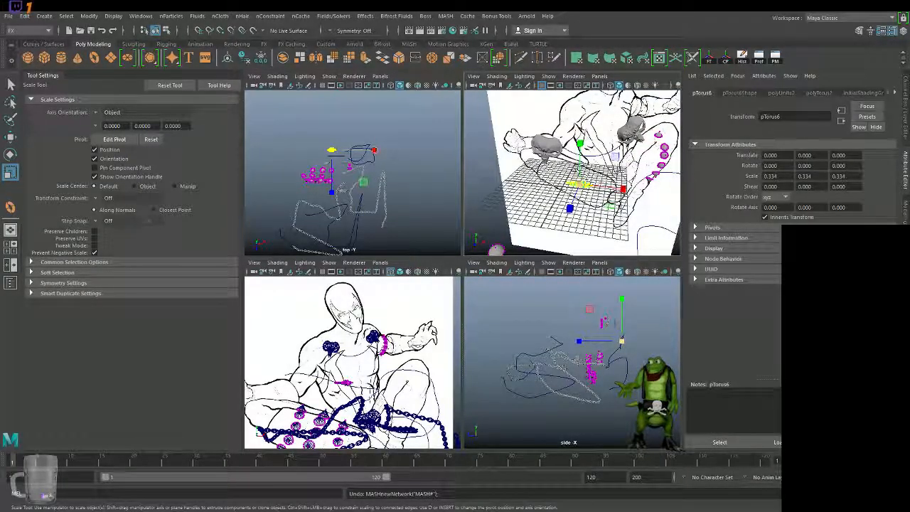
Create a MASH network from the combined link pair to repeat it in a straight row.
right_click_drag(605, 195, 627, 206, "alt")
left_click_drag(627, 206, 605, 213, "alt")
left_click(445, 17)
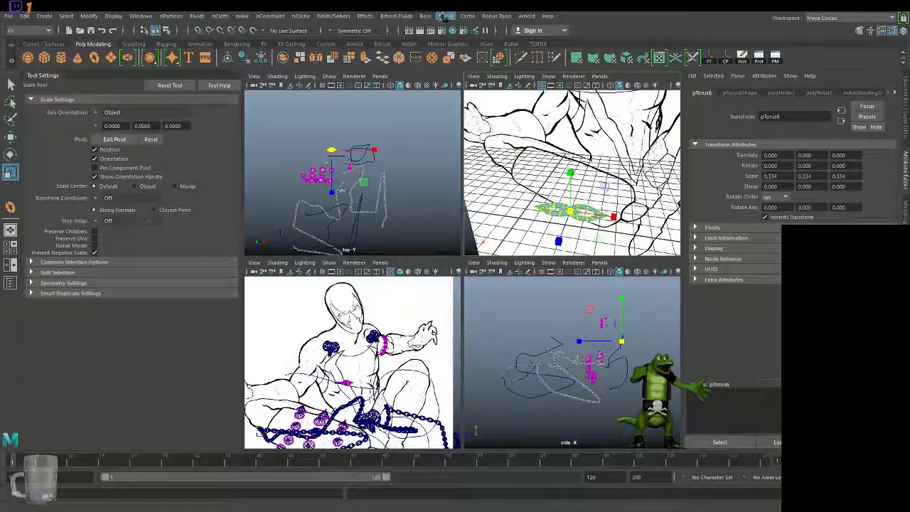
left_click(482, 41)
right_click_drag(558, 159, 523, 158, "alt")
left_click_drag(522, 158, 554, 169, "alt")
right_click_drag(553, 169, 600, 194, "alt")
left_click_drag(599, 192, 582, 226, "alt")
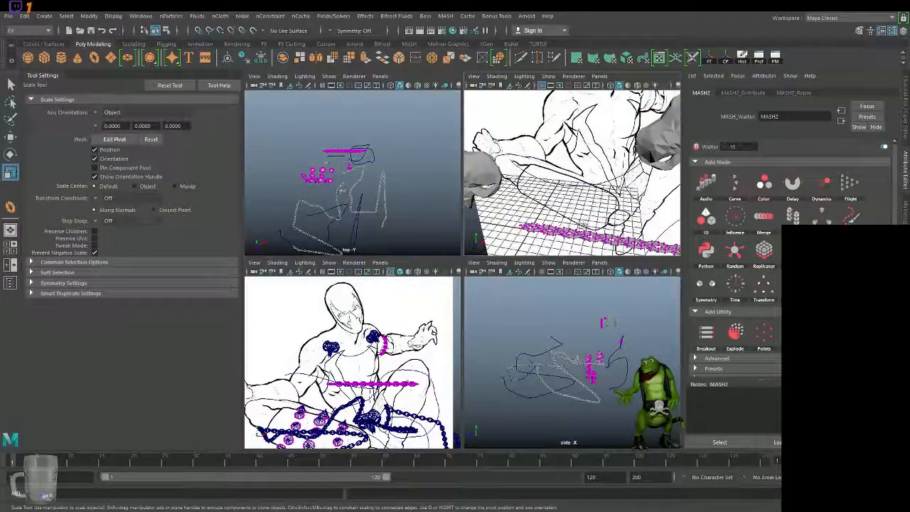
Apply a Curve Warp deformer to the MASH chain mesh using the curve across the chest as its path.
left_click(581, 232)
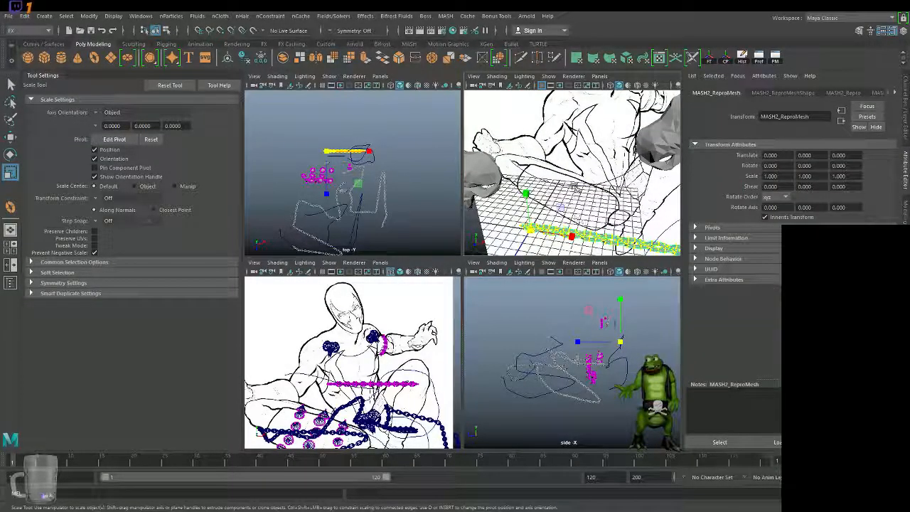
left_click(577, 187, "shift")
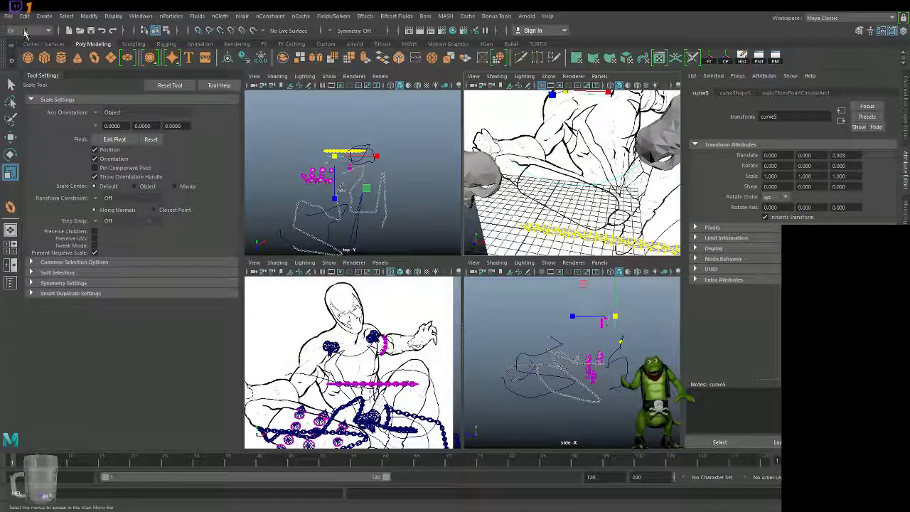
key("F2")
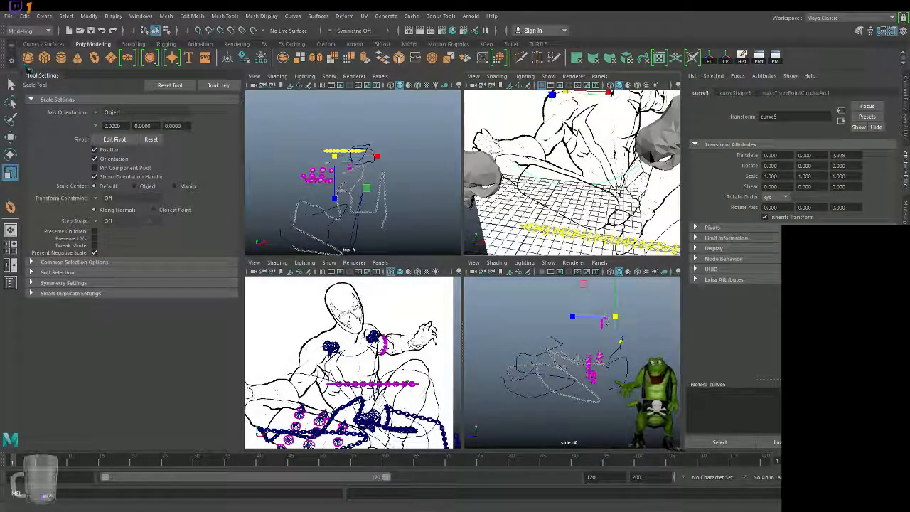
key("F5")
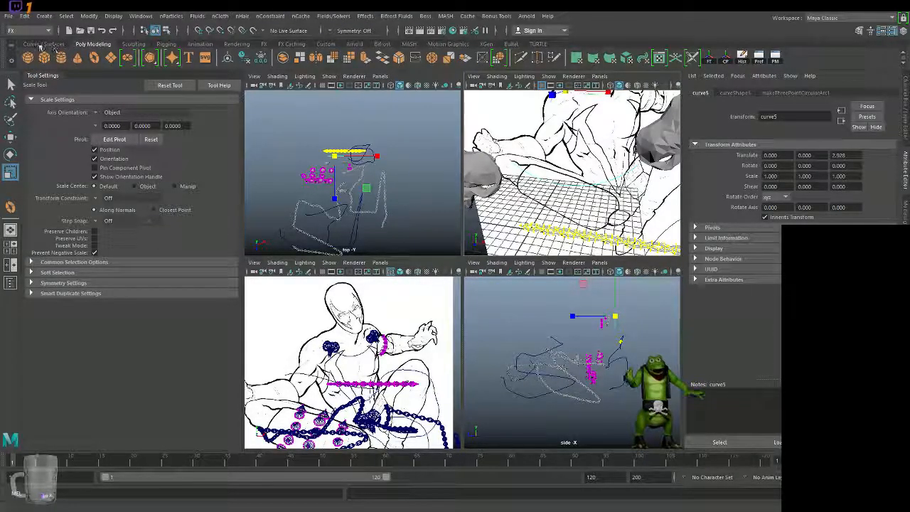
key("F2")
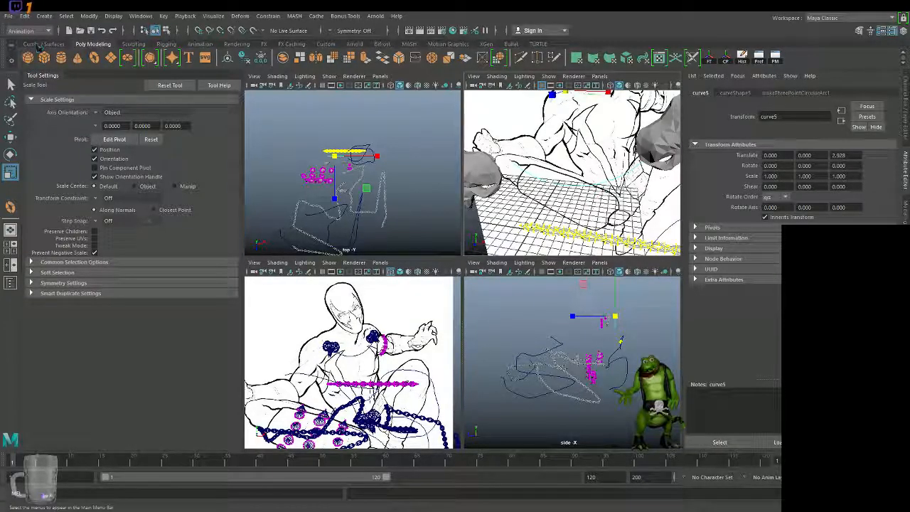
key("F3")
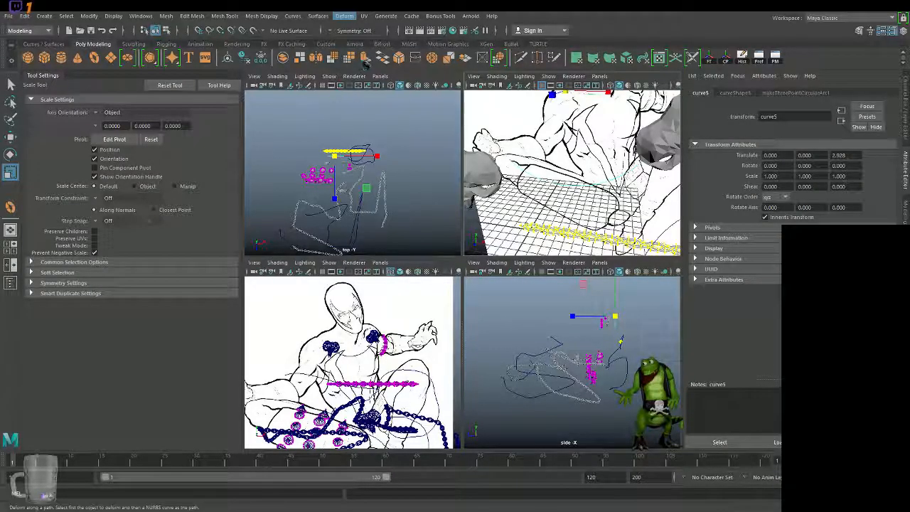
left_click(399, 63)
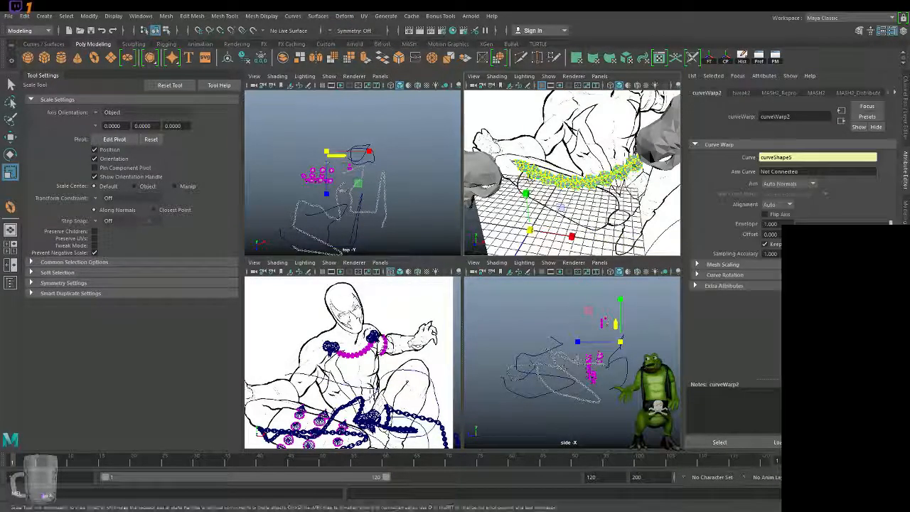
Examine how the warped chain links follow the curve between the skull ornaments.
right_click_drag(562, 187, 604, 193, "alt")
left_click_drag(605, 193, 589, 196, "alt")
right_click_drag(589, 196, 542, 192, "alt")
left_click_drag(598, 178, 574, 192, "alt")
right_click_drag(573, 192, 626, 202, "alt")
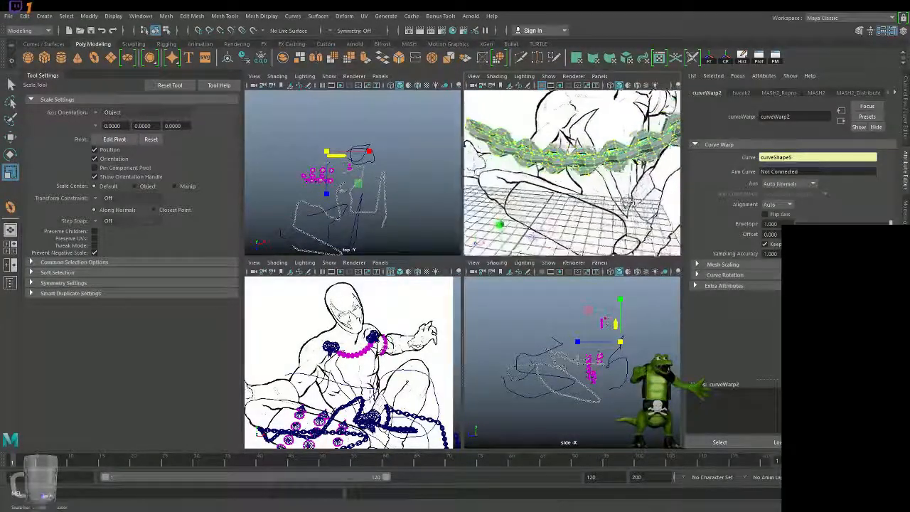
left_click_drag(626, 202, 631, 195, "alt")
right_click_drag(598, 189, 583, 193, "alt")
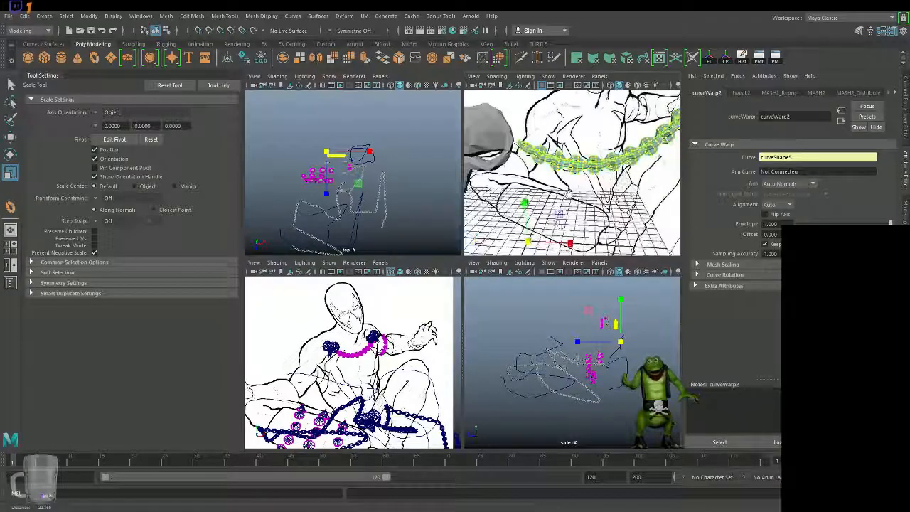
Try to scale the warped chest chain down uniformly, and undo it.
left_click_drag(530, 242, 516, 244)
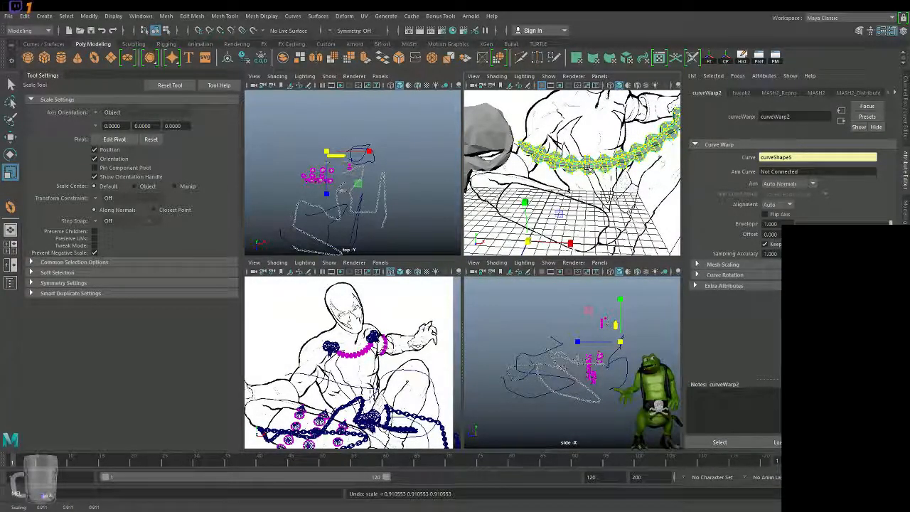
left_click(587, 167)
left_click_drag(529, 242, 475, 246)
key("ctrl+z")
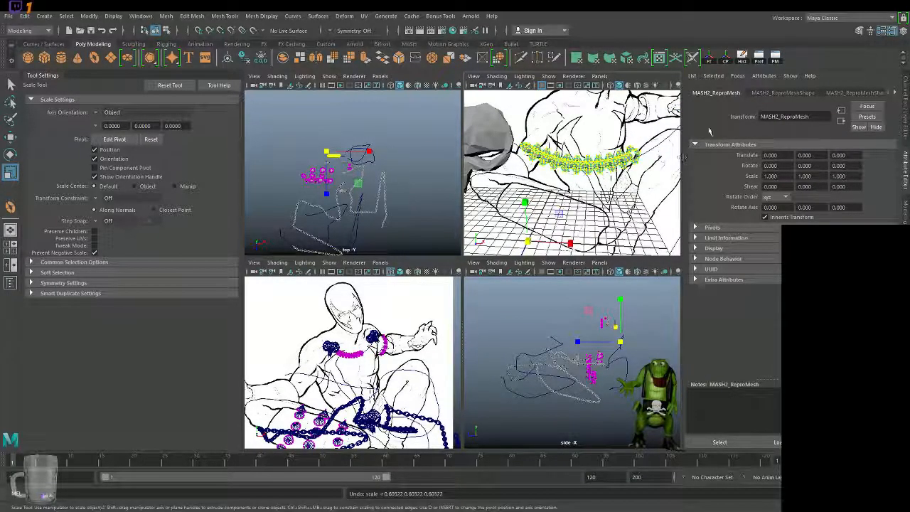
Look through the chest chain's mesh shape, tweak and MASH2 Repro node attributes for the link distribution settings.
left_click(768, 99)
left_click(827, 95)
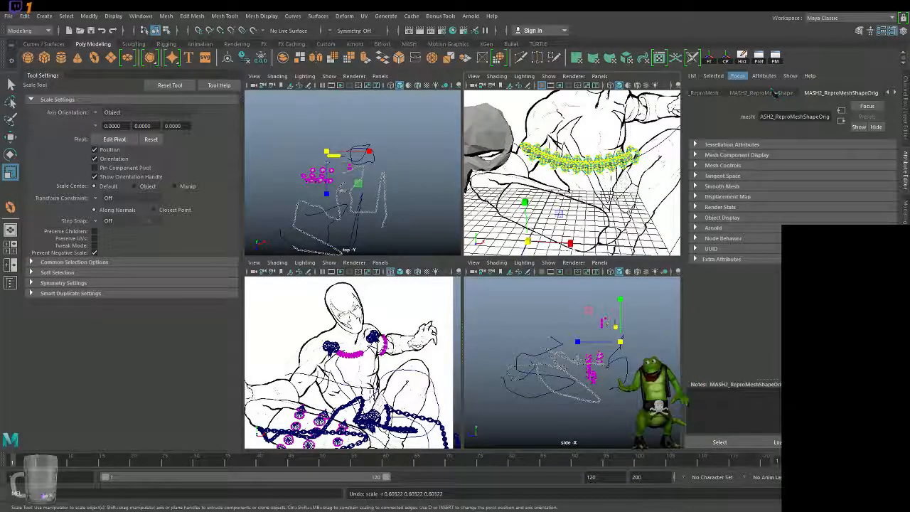
scroll(773, 92, "up", 2)
scroll(775, 96, "down", 2)
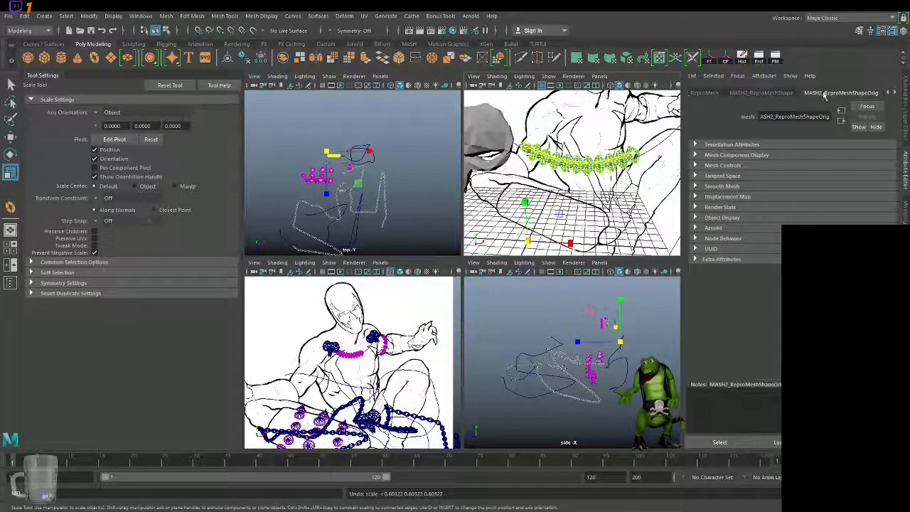
left_click(897, 93)
left_click(897, 93)
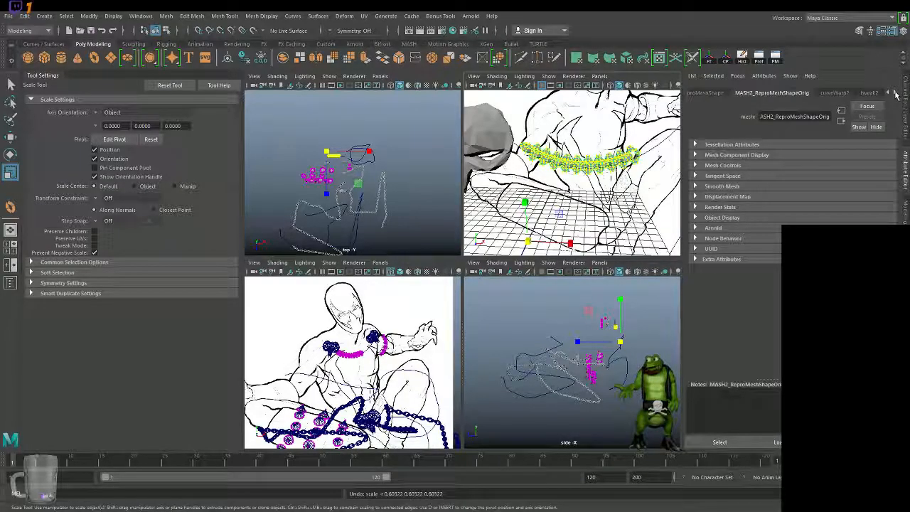
left_click(842, 93)
left_click(869, 93)
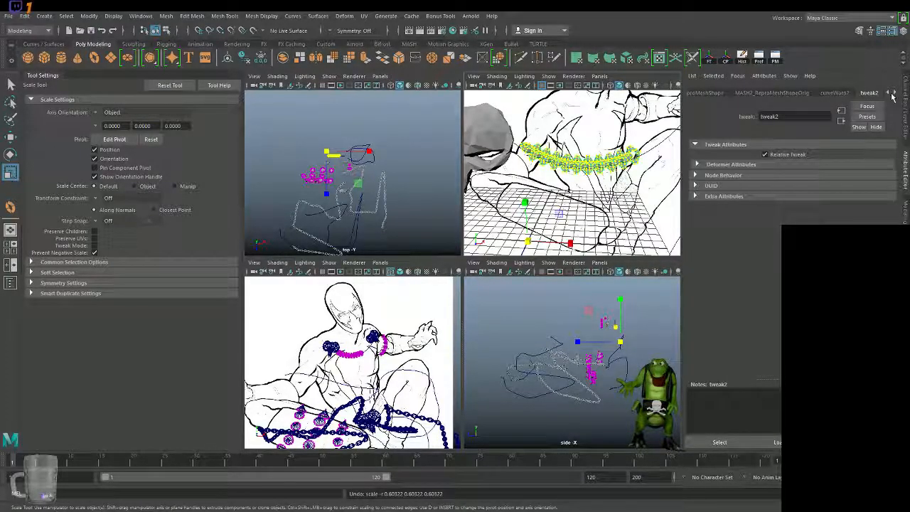
left_click(894, 93)
left_click(894, 95)
left_click(782, 93)
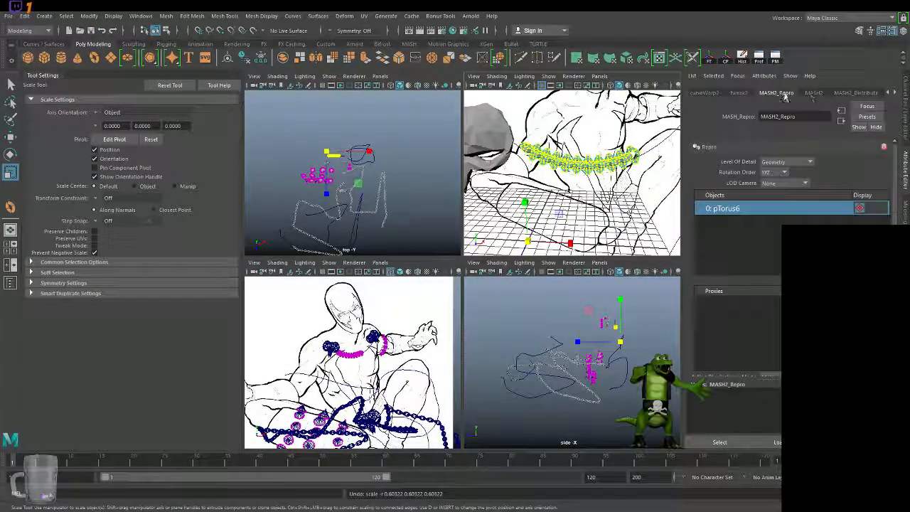
Examine the MASH2 Waiter's available nodes and utilities together with its Advanced and Presets sections.
left_click(822, 94)
scroll(736, 270, "down", 3)
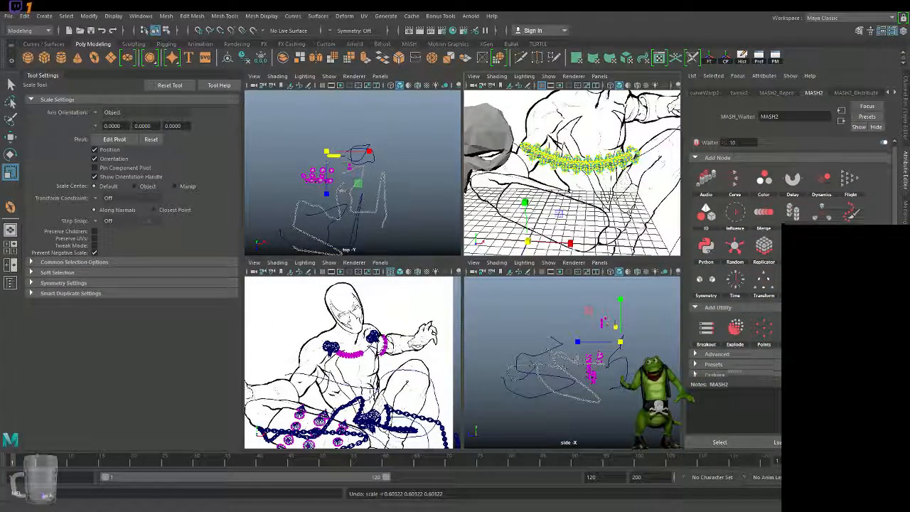
scroll(737, 298, "down", 1)
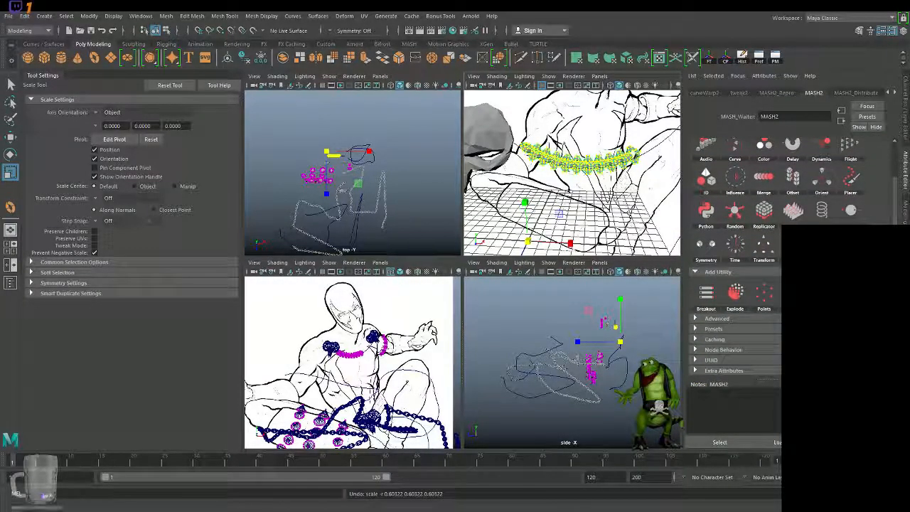
left_click(717, 319)
left_click(754, 339)
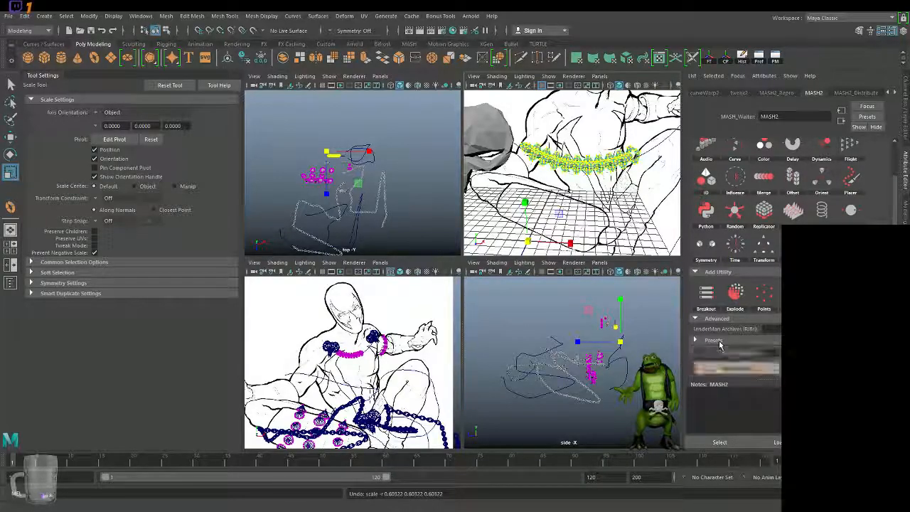
scroll(740, 364, "down", 1)
scroll(736, 299, "down", 3)
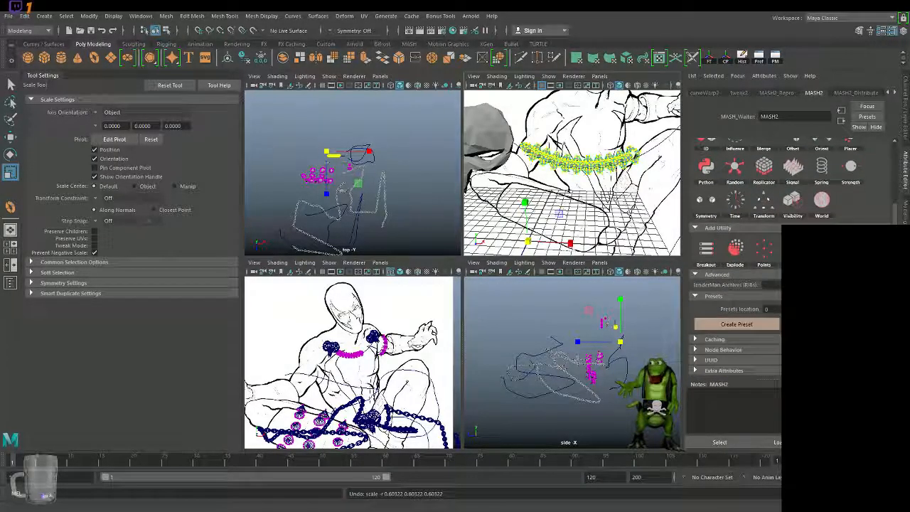
scroll(887, 202, "up", 5)
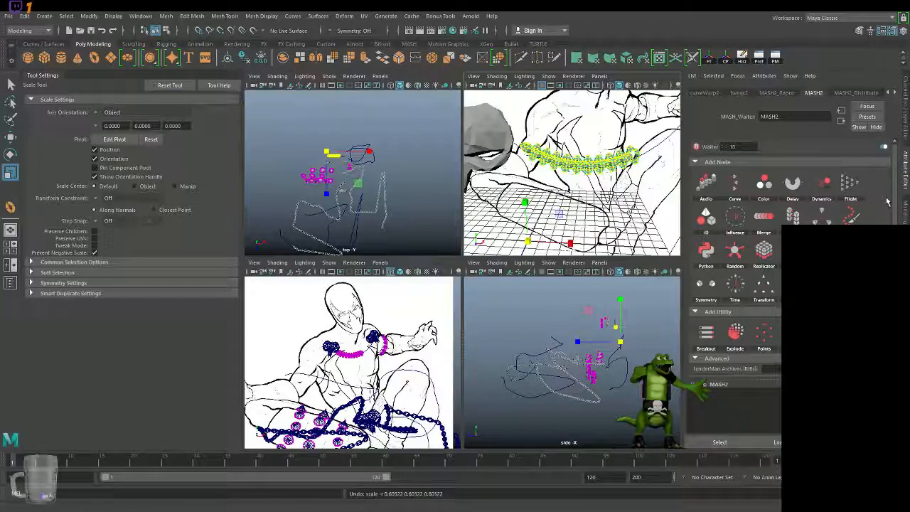
scroll(876, 209, "down", 1)
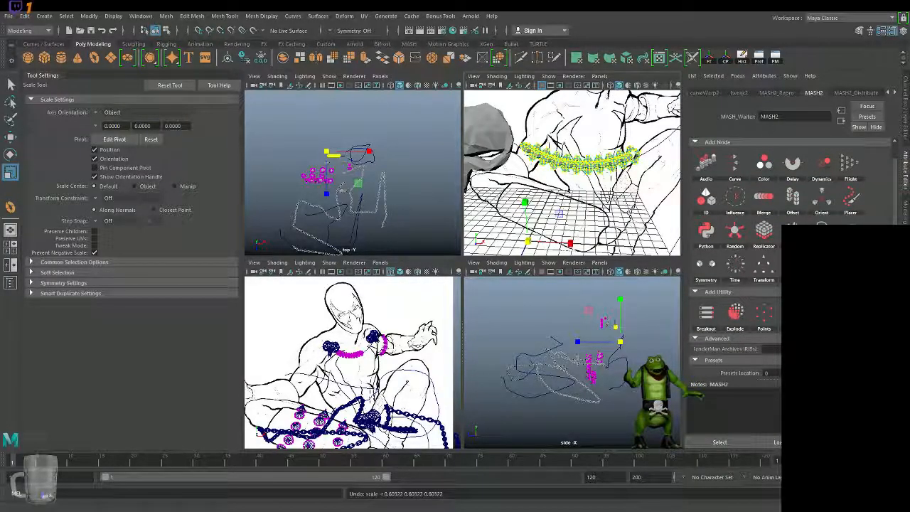
scroll(825, 152, "up", 1)
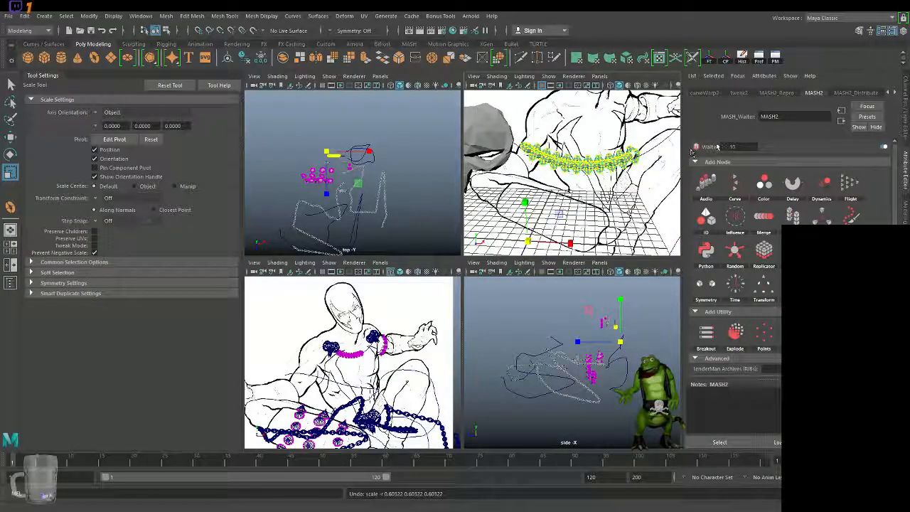
Toggle the MASH2 Waiter off and back on, and check its remaining options.
left_click(895, 92)
left_click(896, 92)
left_click(895, 92)
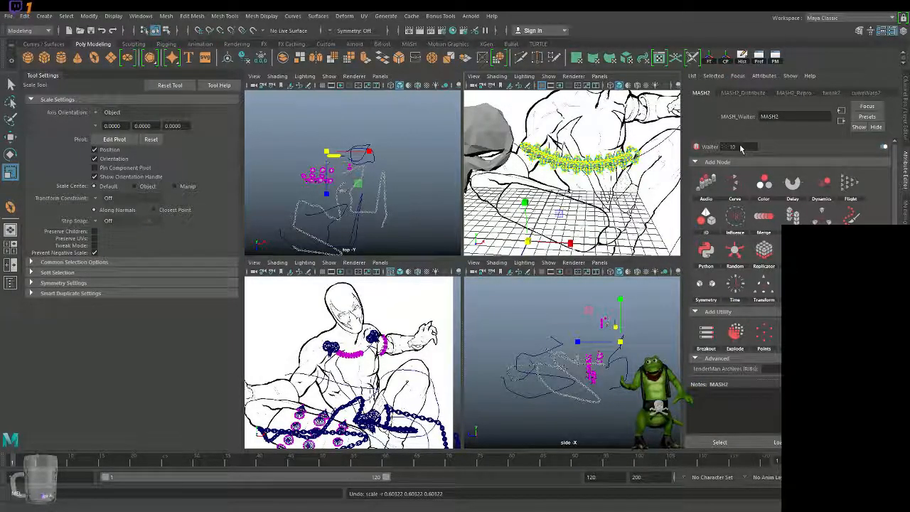
left_click(884, 148)
left_click(885, 147)
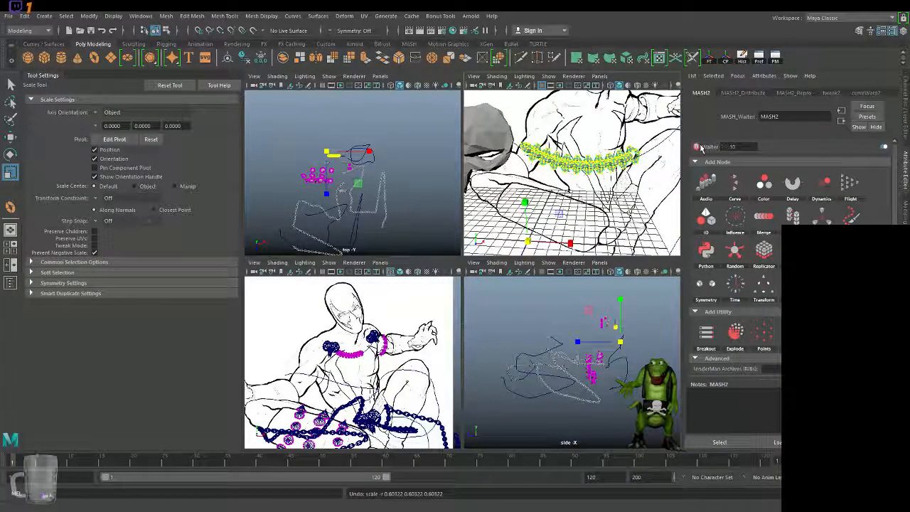
scroll(736, 242, "down", 4)
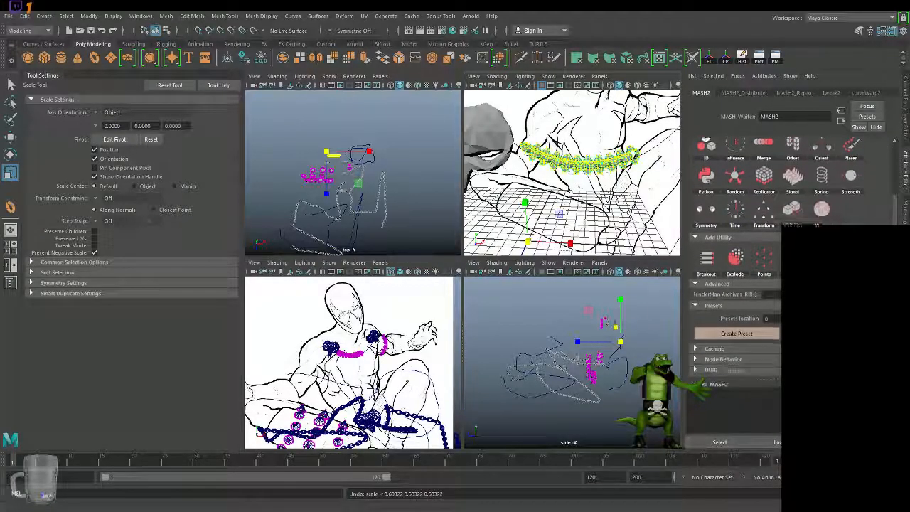
Set Distance X of the MASH2 Distribute node to 32.376 to stretch the chain between the skull ornaments.
right_click_drag(562, 171, 632, 158, "alt")
key("w")
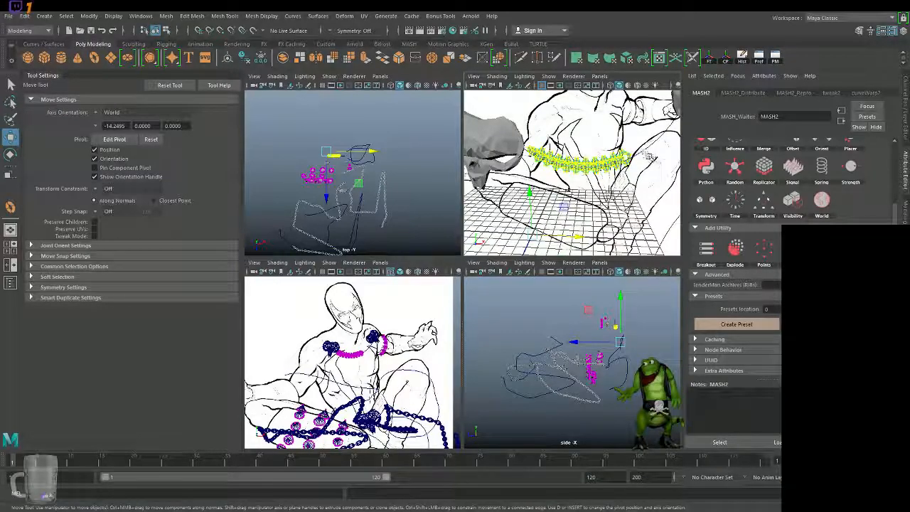
left_click(738, 93)
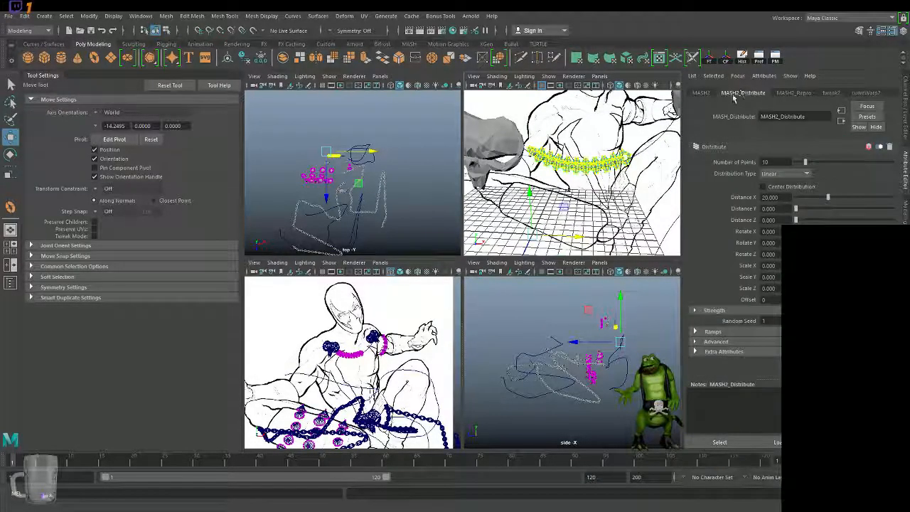
left_click_drag(802, 163, 806, 163)
right_click_drag(562, 175, 601, 175, "alt")
middle_click_drag(602, 175, 578, 200, "alt")
left_click_drag(828, 198, 848, 197)
right_click_drag(605, 171, 563, 171, "alt")
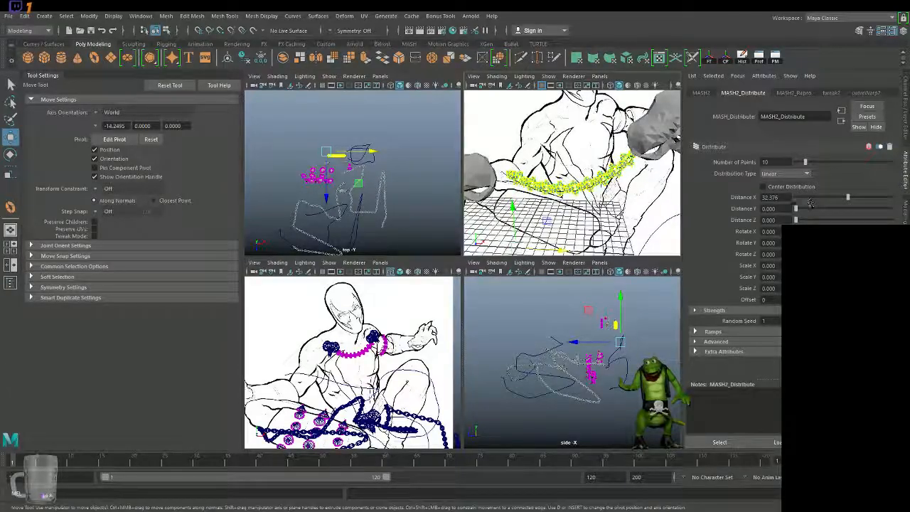
right_click_drag(562, 206, 519, 257, "alt")
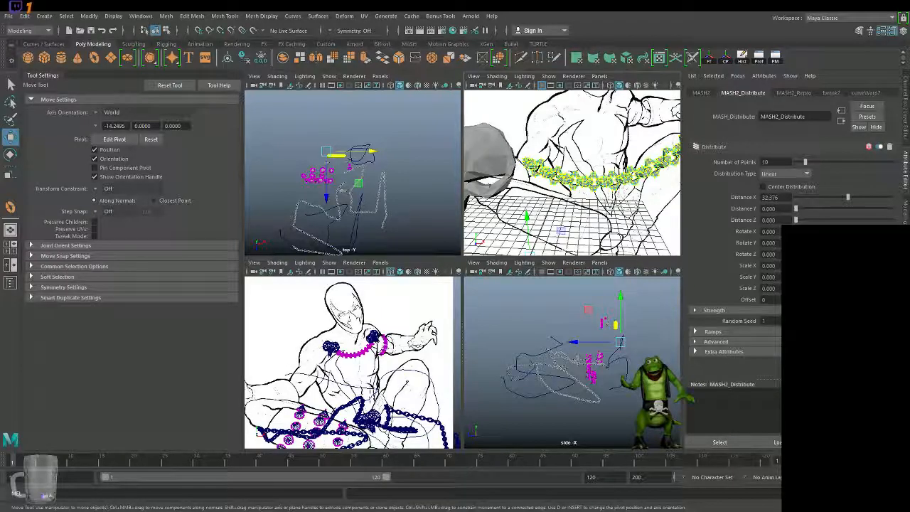
Set Rotate X of the MASH2 Distribute node to about 147.921 to twist the links progressively along the chain.
key("ctrl+z")
left_click_drag(796, 277, 802, 278)
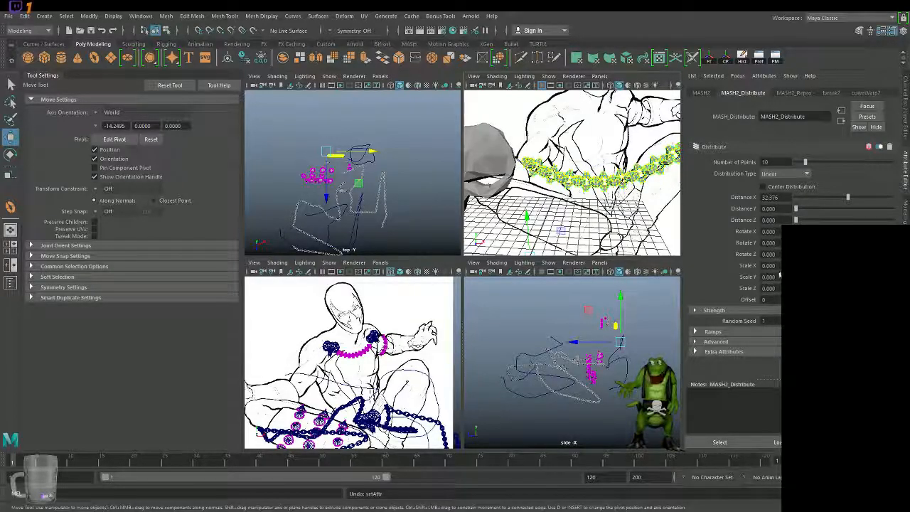
left_click_drag(800, 232, 835, 232)
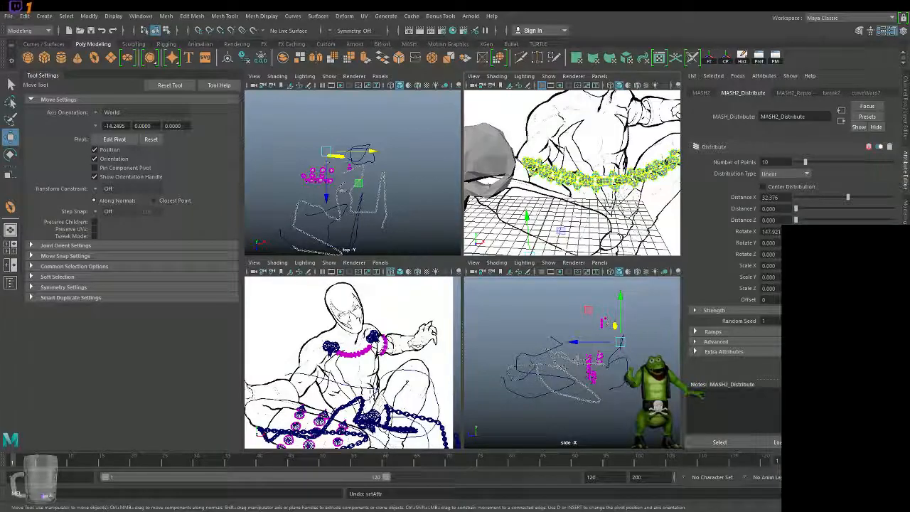
left_click_drag(669, 218, 584, 217, "alt")
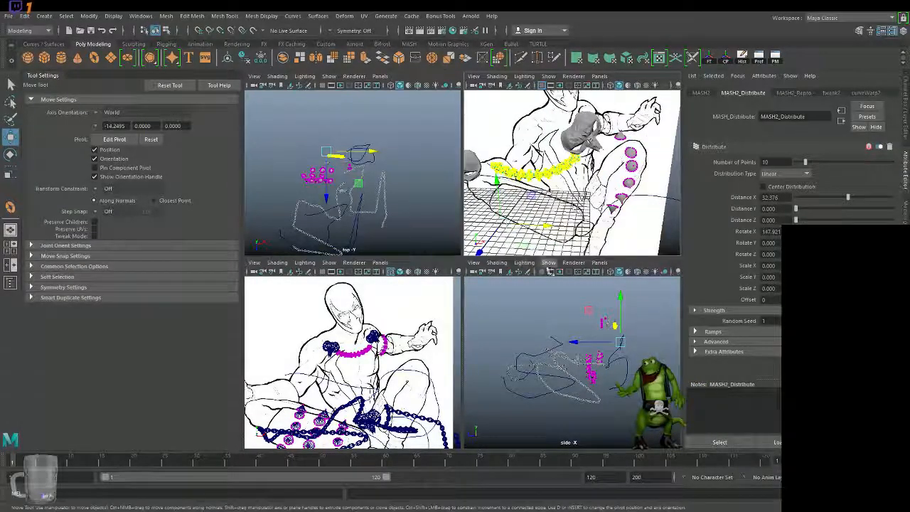
Select all the chains, spikes, skull ornaments and guide curves in the perspective view.
left_click(454, 315)
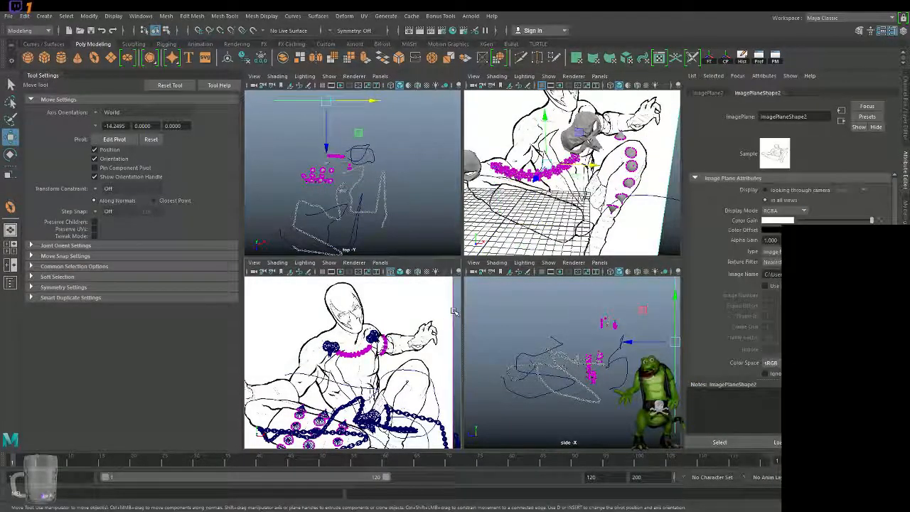
scroll(587, 197, "down", 5)
scroll(586, 198, "down", 4)
left_click_drag(590, 198, 641, 198, "alt")
left_click_drag(658, 148, 576, 249)
scroll(578, 207, "up", 6)
left_click_drag(545, 204, 585, 206, "alt")
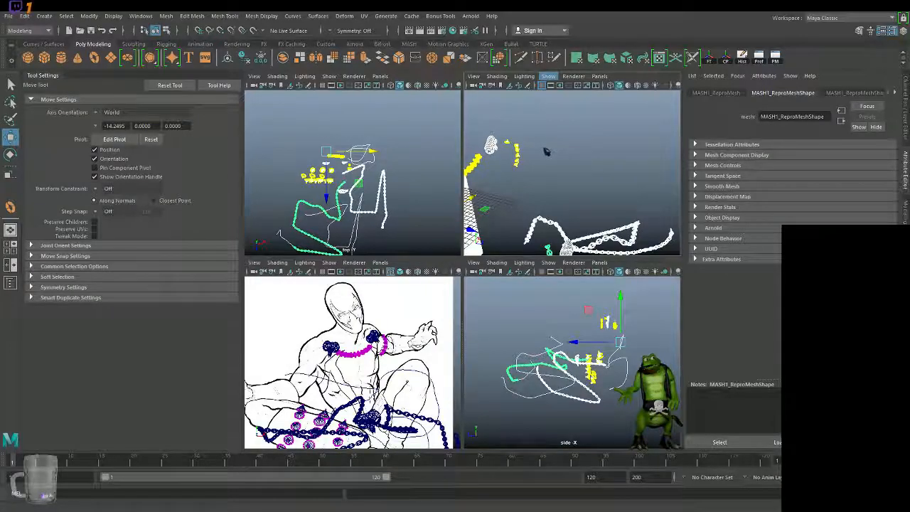
Inspect the selected chains and ornaments against the reference drawing from several angles, and save the scene.
mouse_move(585, 187)
left_mouse_down("alt")
mouse_move(563, 178)
mouse_move(585, 173)
left_mouse_up("alt")
right_click_drag(585, 173, 612, 171, "alt")
left_click_drag(613, 172, 623, 192, "alt")
key("ctrl+s")
middle_click_drag(624, 192, 646, 229, "alt")
left_click_drag(645, 229, 653, 227, "alt")
left_click_drag(522, 145, 492, 189)
left_click_drag(591, 194, 475, 157, "alt")
key("ctrl+s")
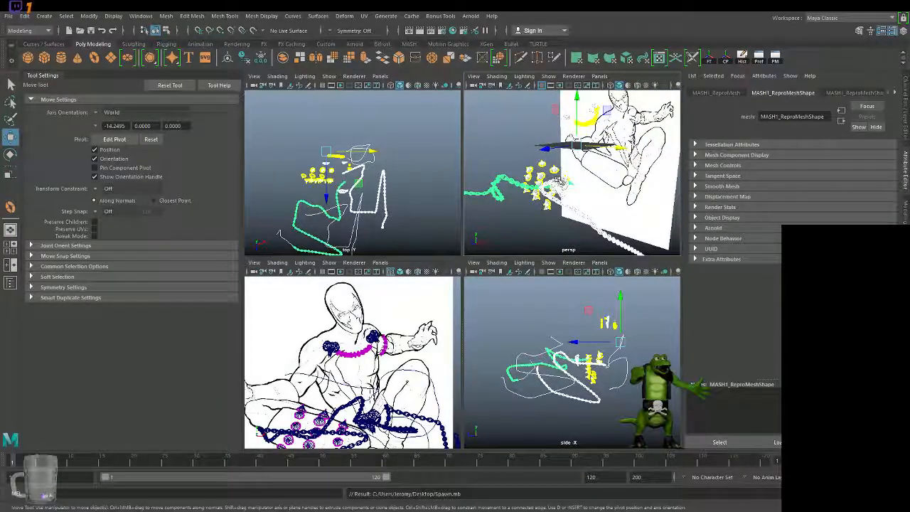
Enlarge the front view and change the magenta wireframes of the chest chain, armband and spikes to the other meshes' dark blue.
right_click_drag(399, 335, 306, 311, "alt")
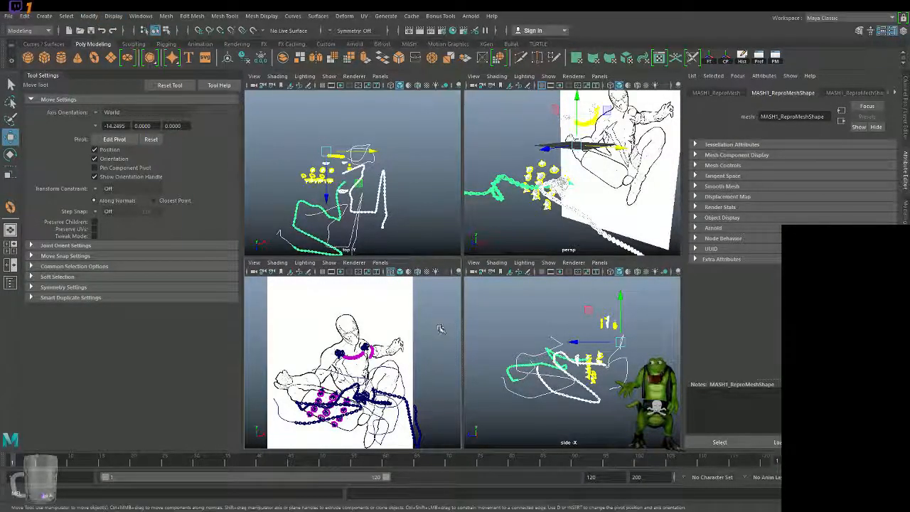
key("space")
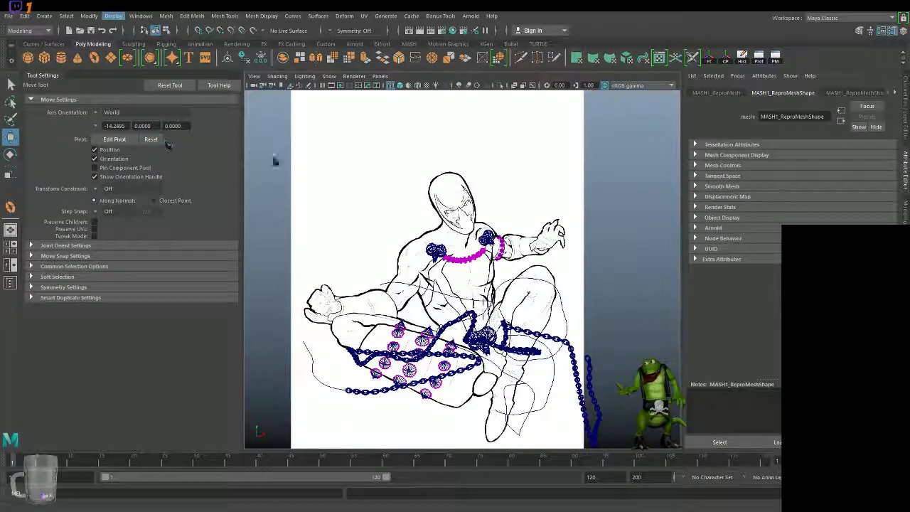
left_click(328, 413)
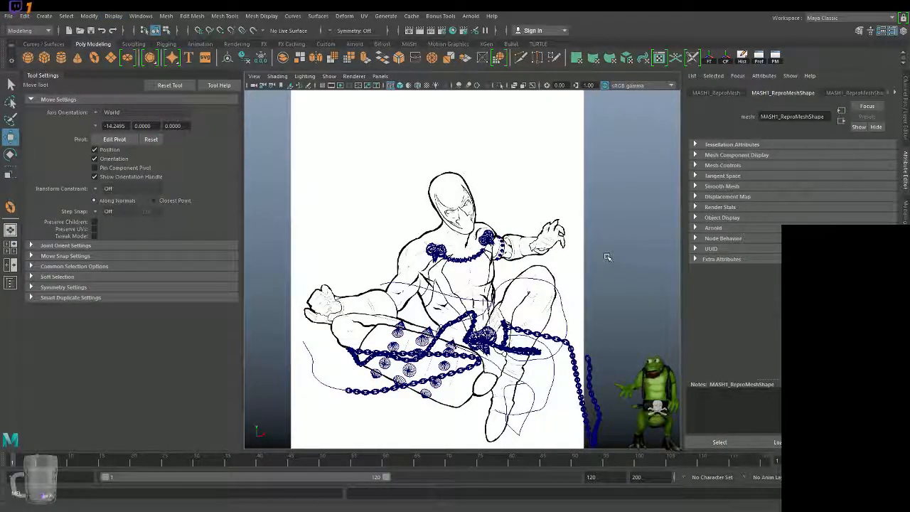
Show the front view shaded, hide the guide curves in it, and clear the selection.
key("5")
middle_click_drag(637, 274, 648, 235, "alt")
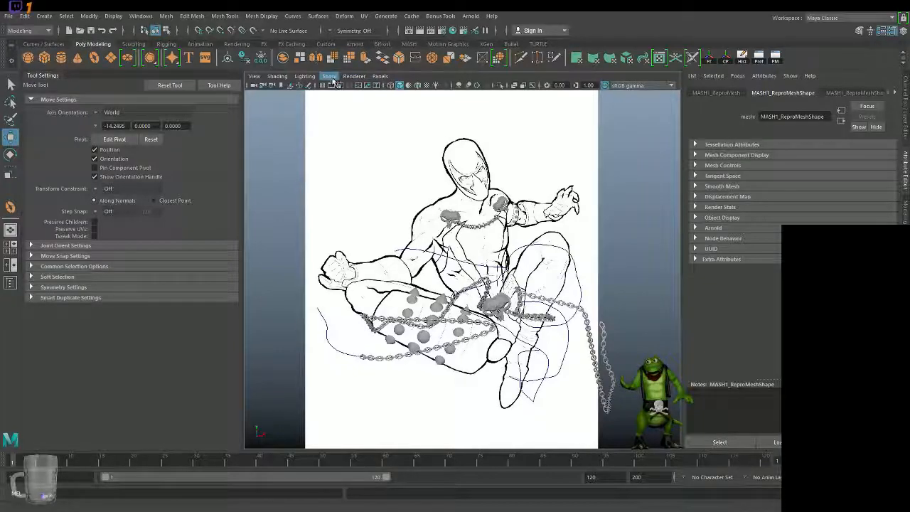
left_click(349, 142)
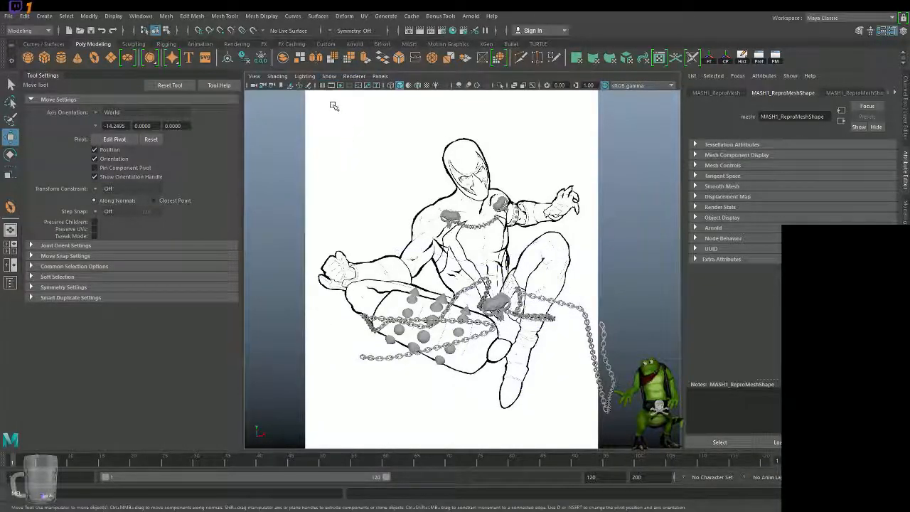
left_click(330, 77)
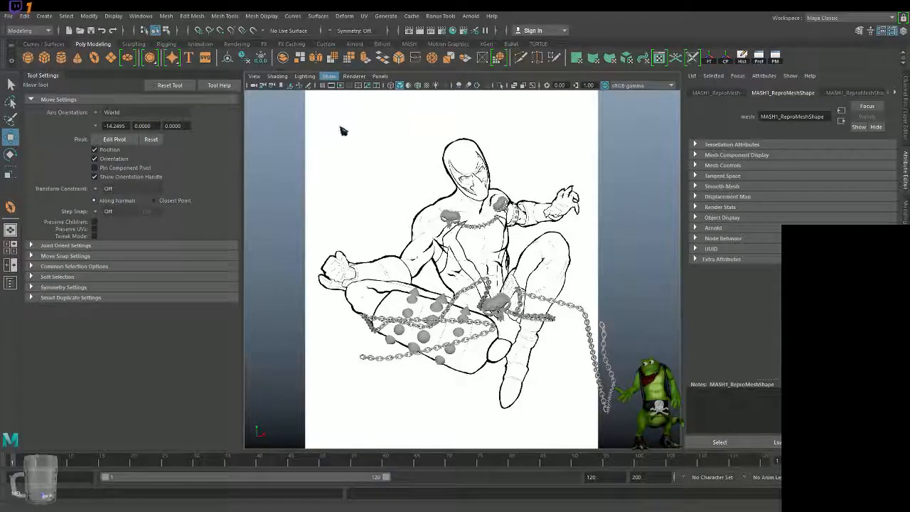
left_click(655, 142)
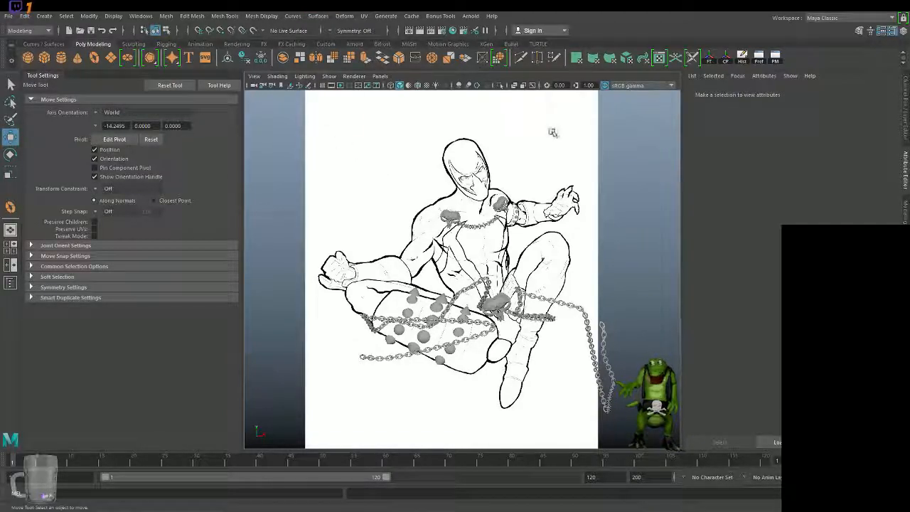
Select all the chains, spikes and skull ornaments in the perspective view without the image plane, and return to the enlarged front view.
key("space")
left_click_drag(565, 205, 507, 209, "alt")
left_click_drag(497, 118, 598, 241)
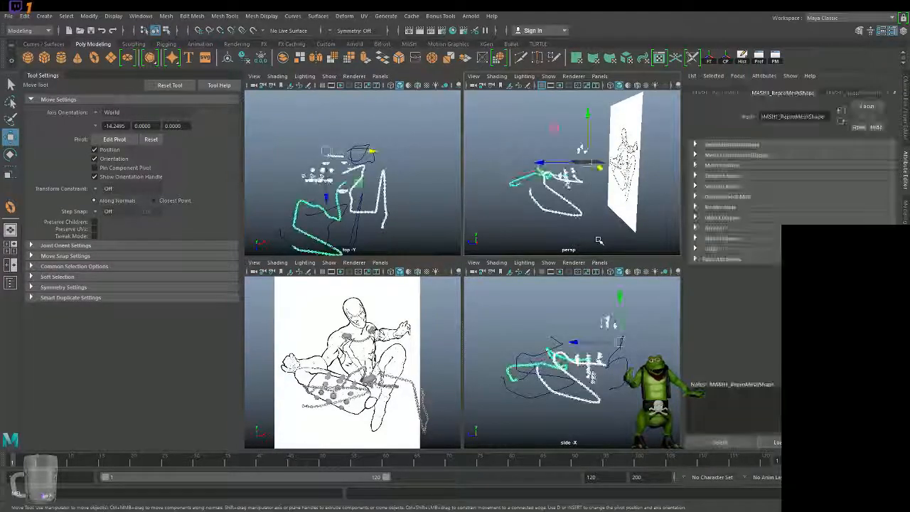
key("space")
key("space")
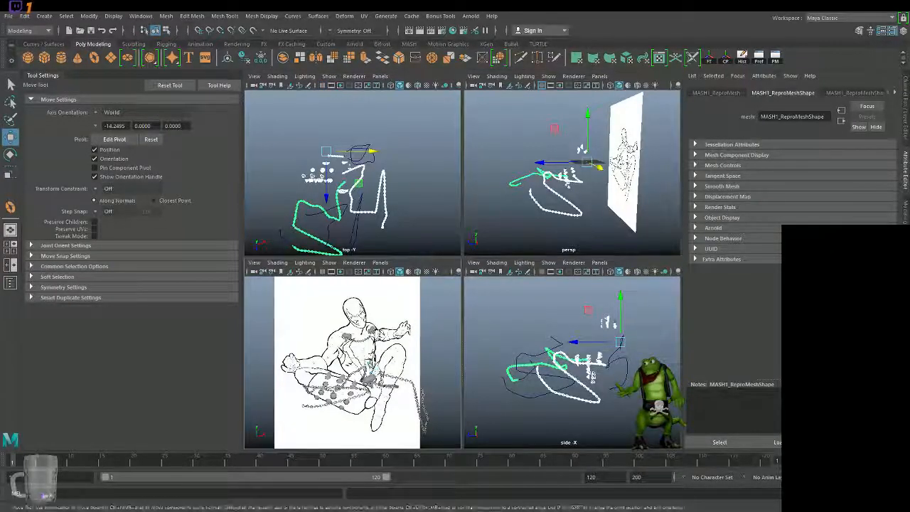
key("space")
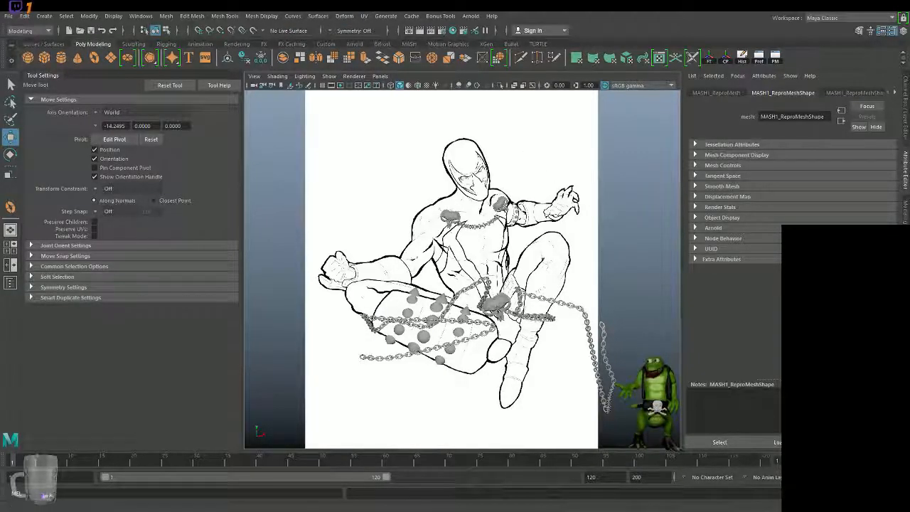
Add a toon outline to the selected chains and ornaments and assign them a solid color fill shader.
key("F5")
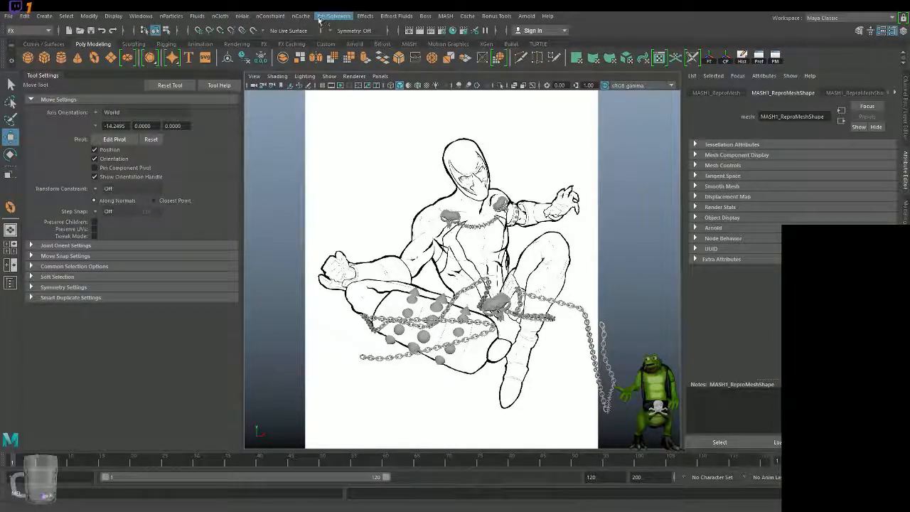
left_click(30, 32)
left_click(36, 75)
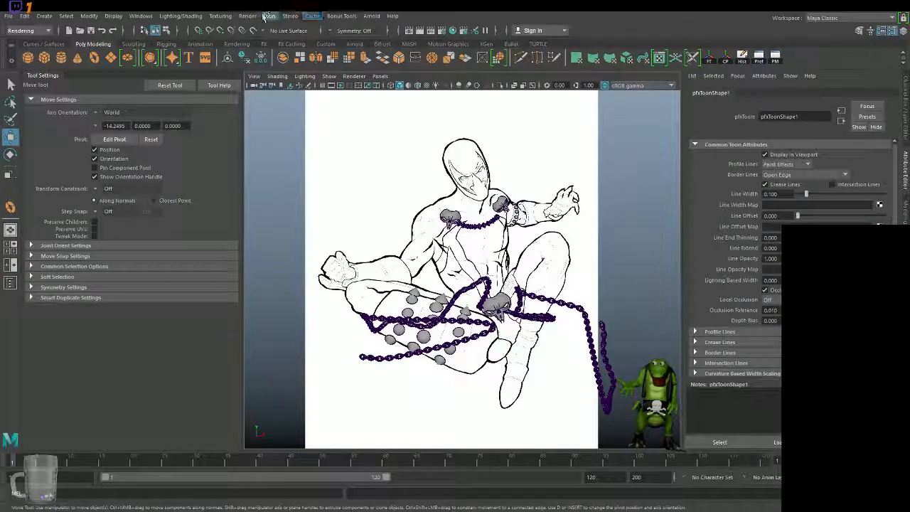
left_click(439, 47)
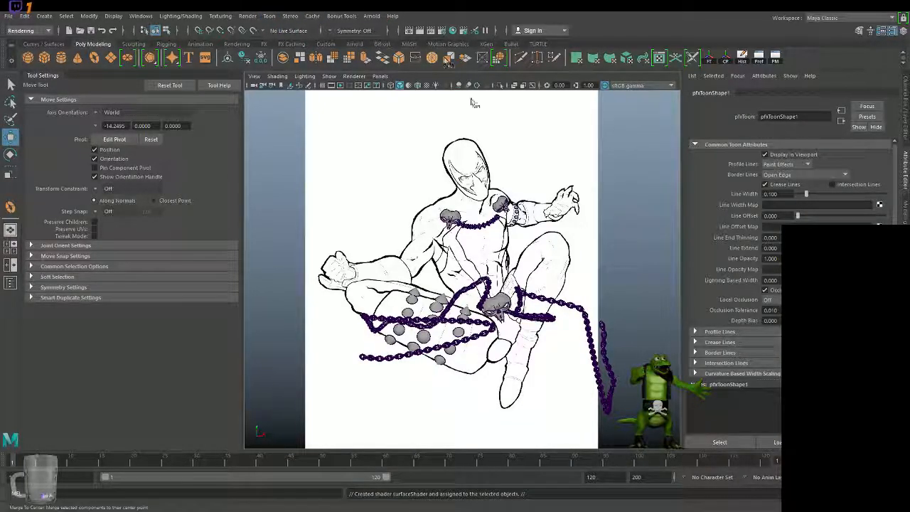
Examine the toon outlines and surface shading on the chains, skulls and spikes up close in the perspective view.
scroll(613, 244, "up", 3)
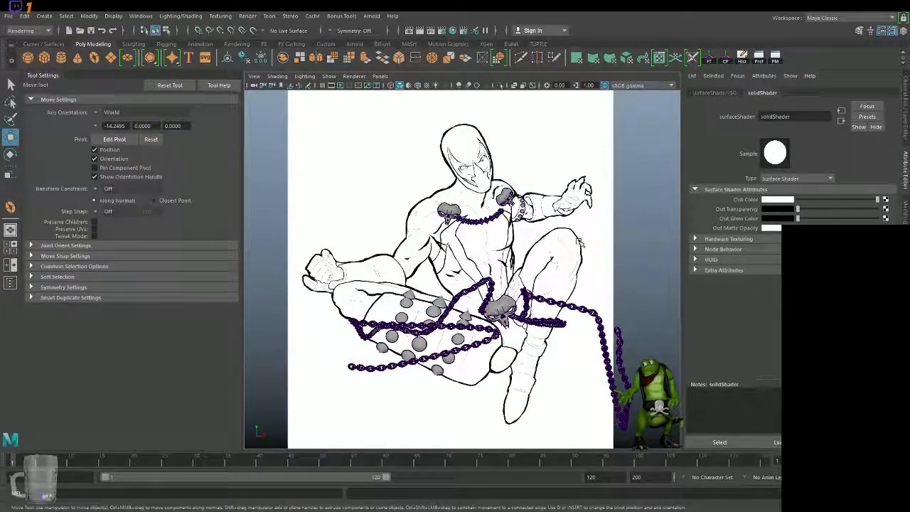
key("space")
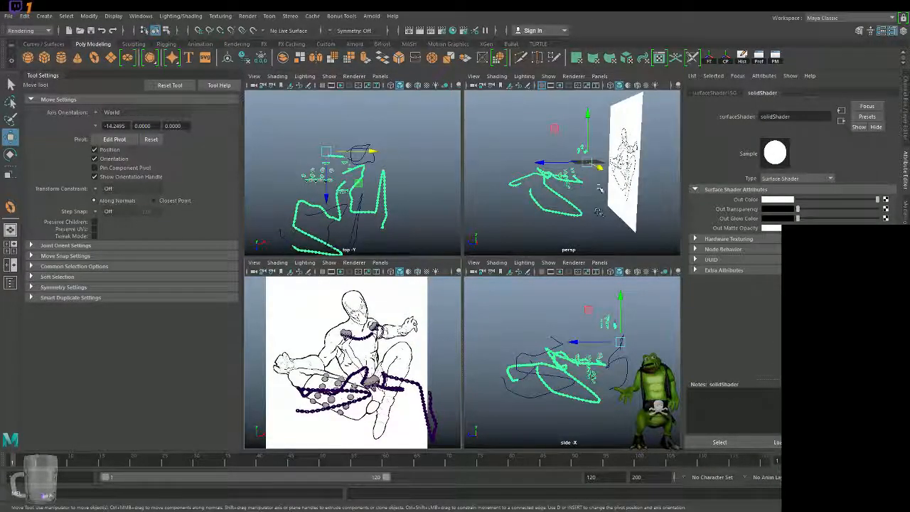
scroll(602, 218, "up", 4)
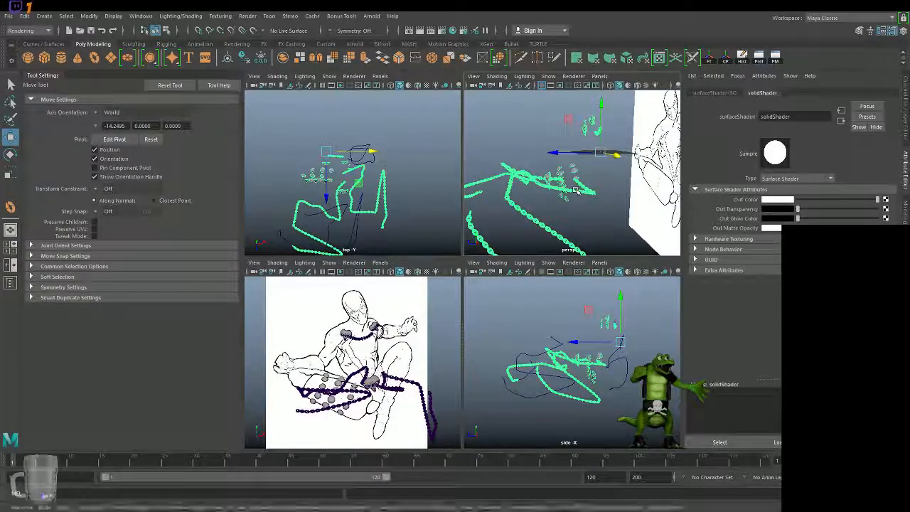
scroll(576, 190, "down", 3)
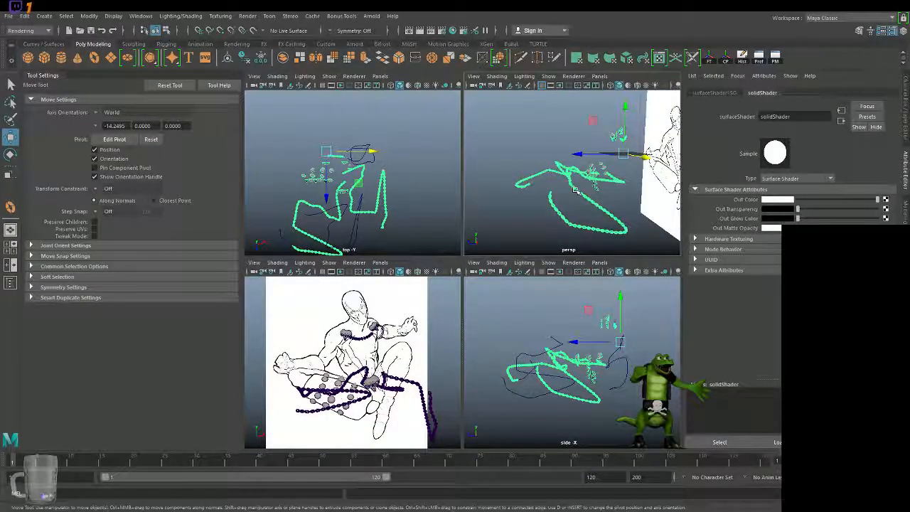
scroll(604, 198, "up", 5)
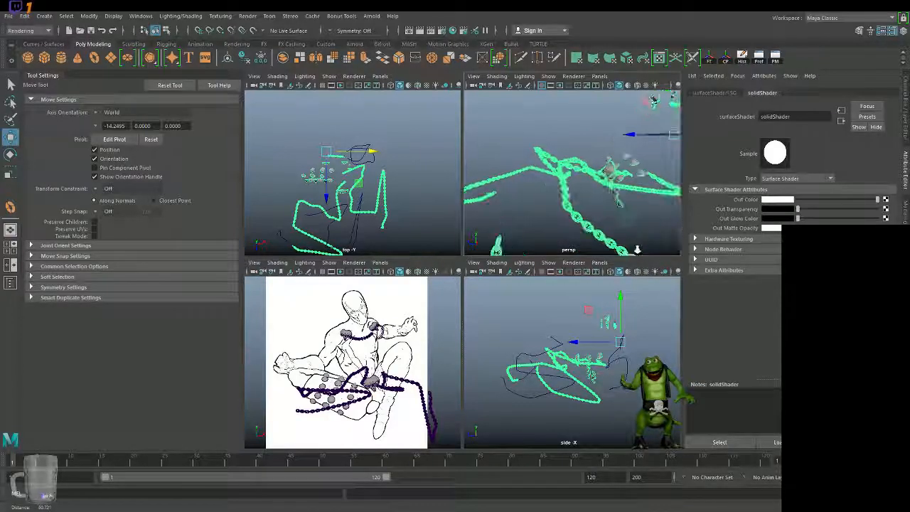
right_click_drag(637, 249, 705, 312, "alt")
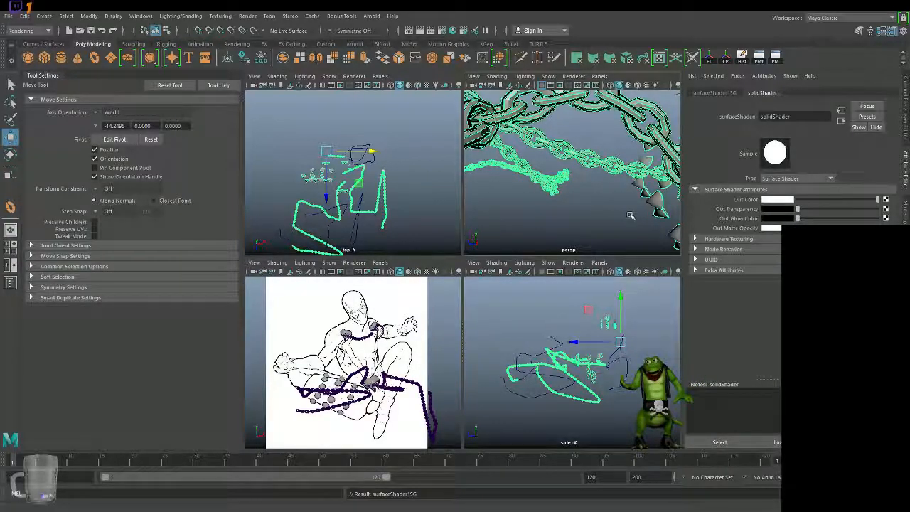
middle_click_drag(620, 222, 490, 252, "alt")
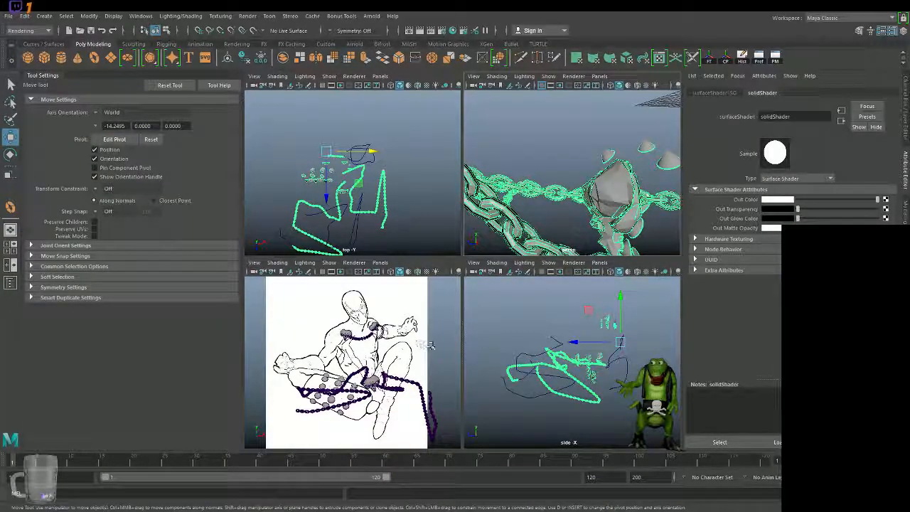
left_click_drag(571, 181, 616, 154, "alt")
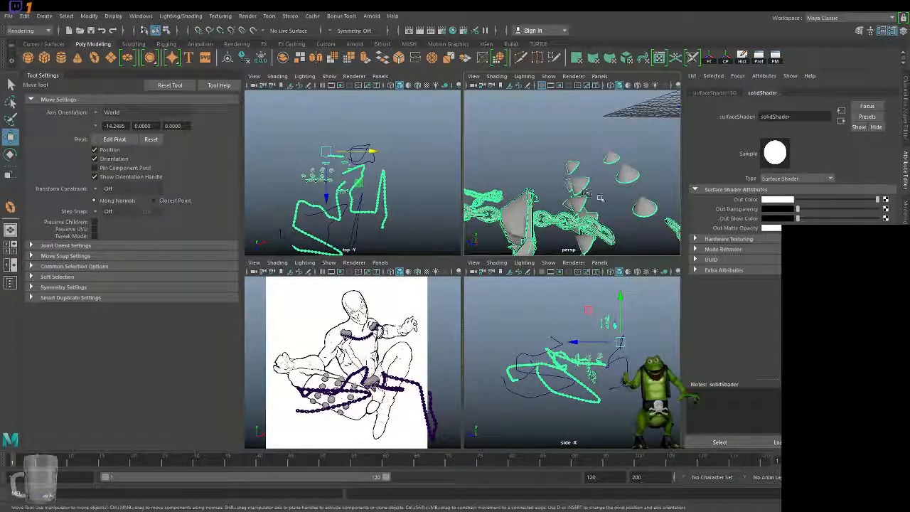
left_click_drag(609, 198, 676, 184, "alt")
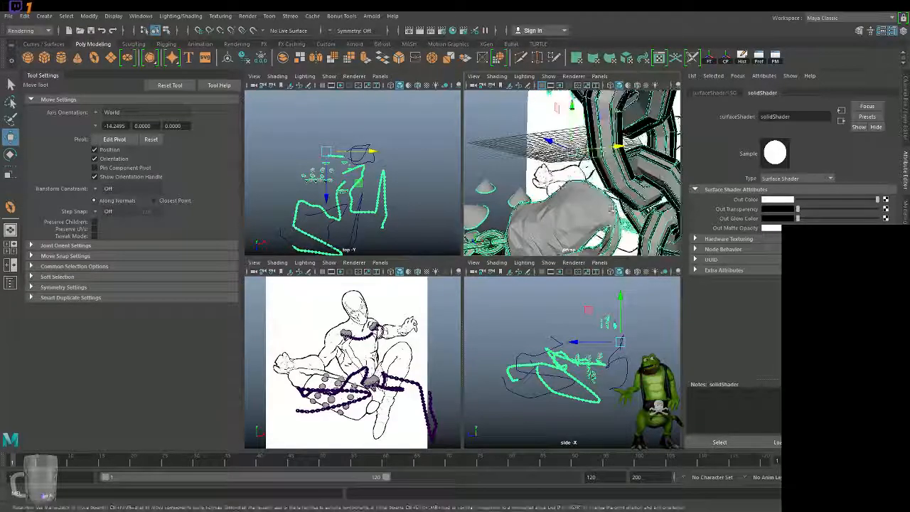
left_click(499, 169)
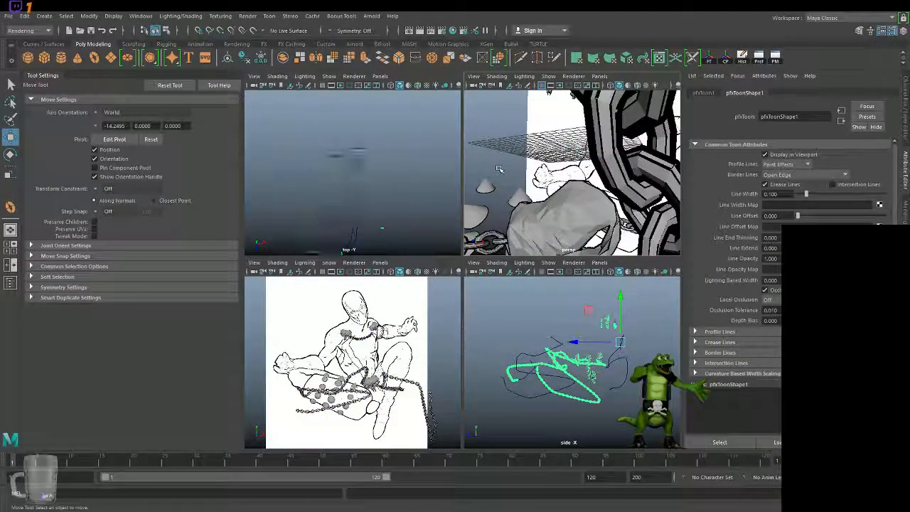
left_click(570, 227)
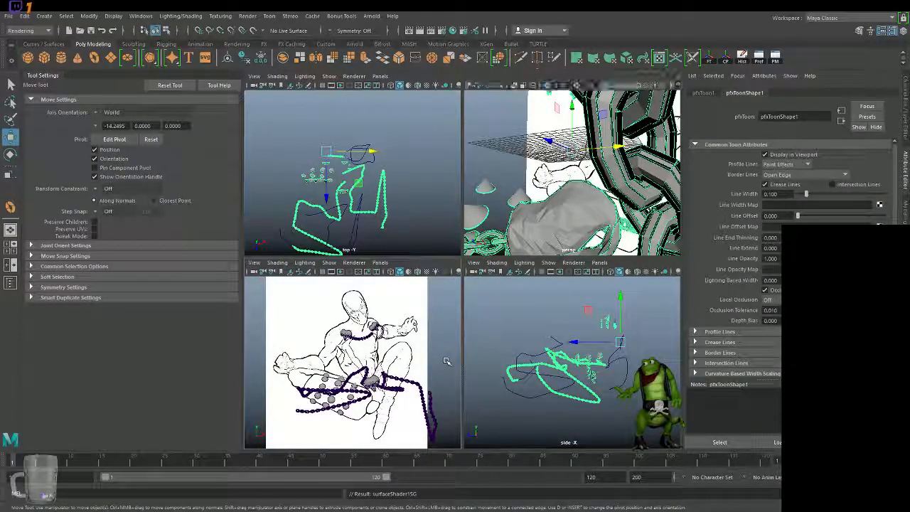
Set the toon outline's line width to 0.005 and line end thinning to 1.154, leaving line extend at 0.
key("space")
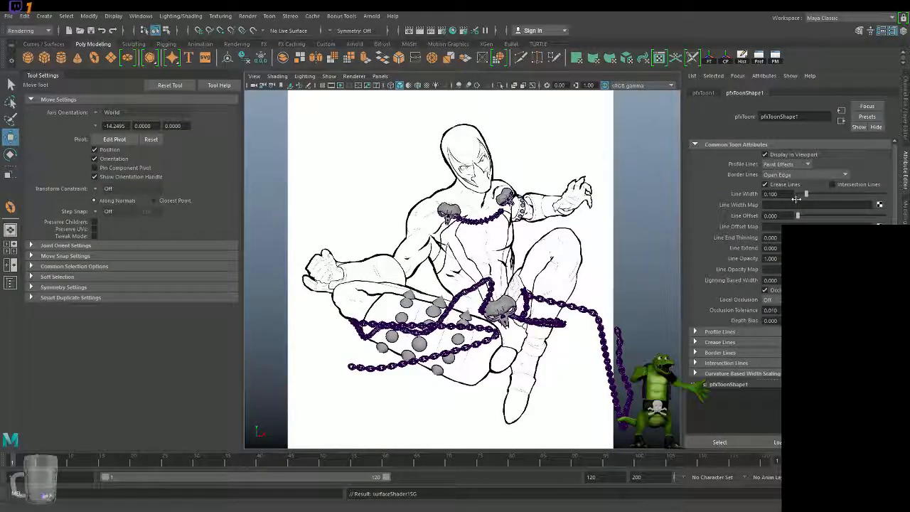
left_click_drag(799, 194, 801, 193)
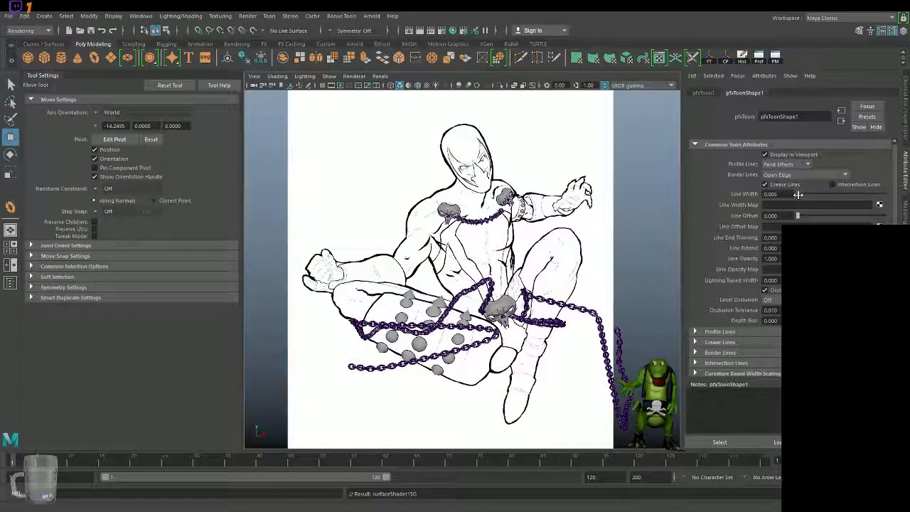
left_click_drag(799, 217, 800, 221)
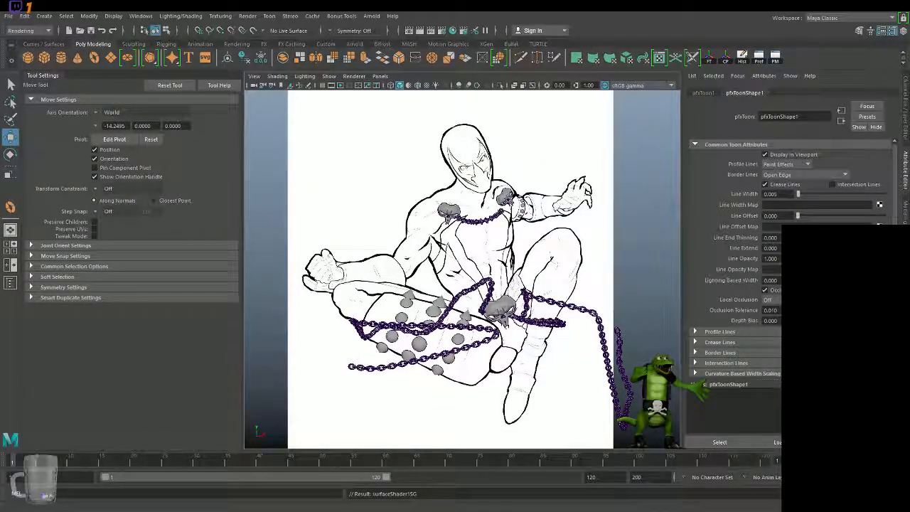
left_click_drag(805, 238, 809, 238)
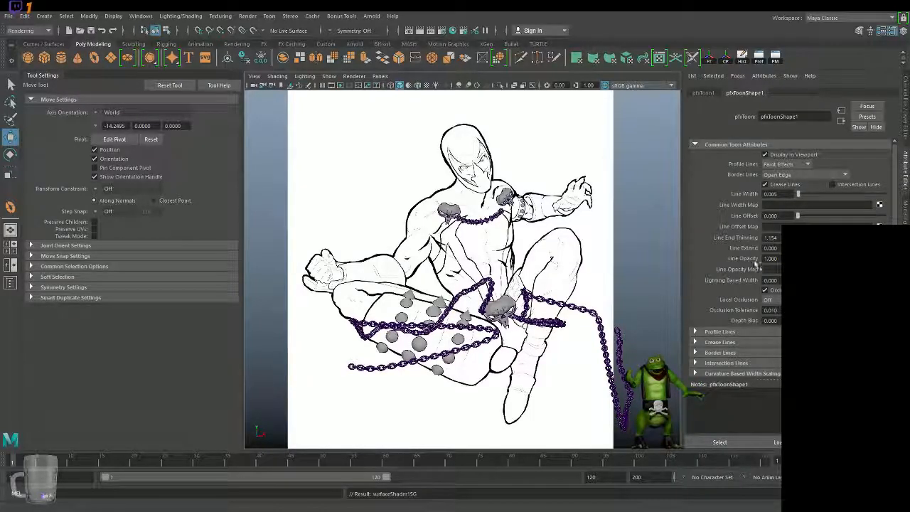
left_click_drag(798, 248, 827, 248)
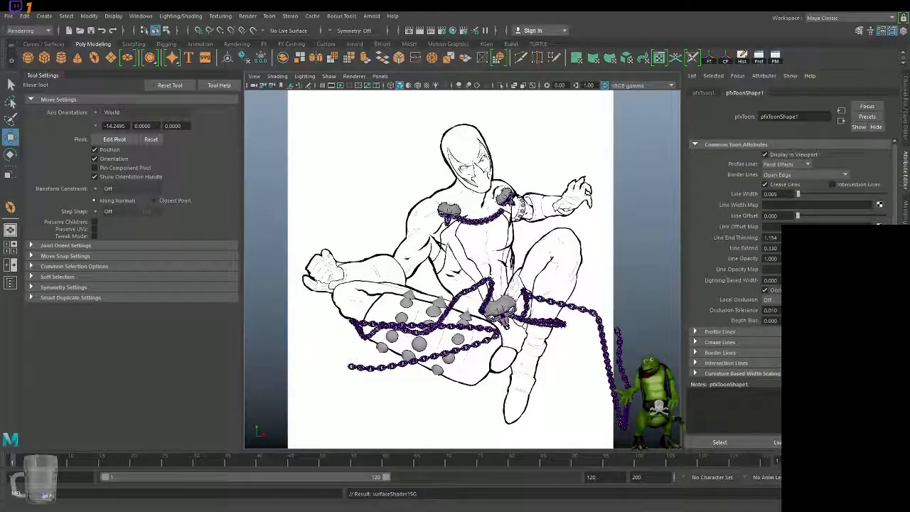
left_click_drag(823, 248, 798, 248)
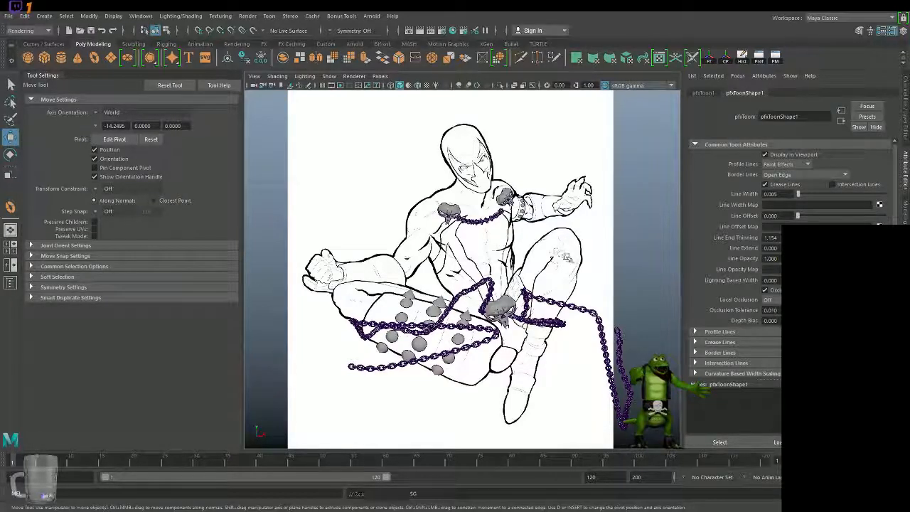
Hide the reference drawing's image plane and test-render the current frame, reframing the chains and ornaments in the front view.
left_click(565, 256)
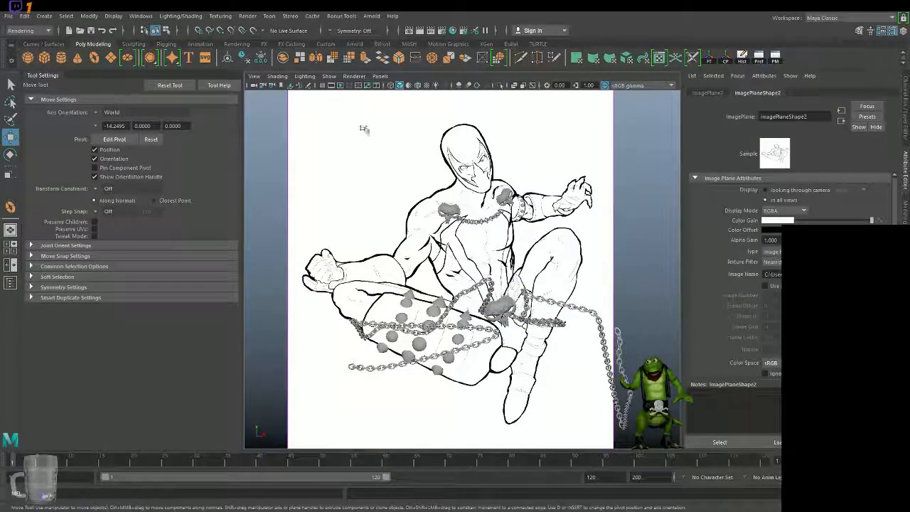
key("ctrl+h")
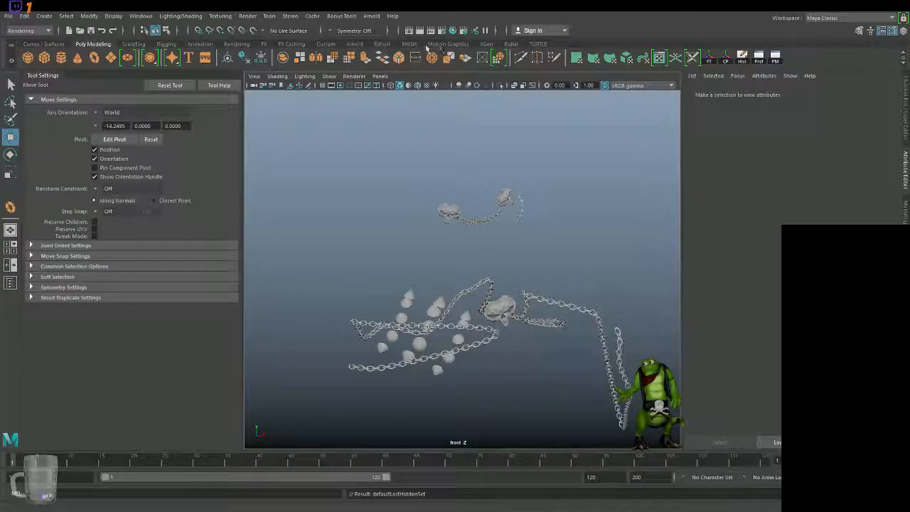
left_click(246, 46)
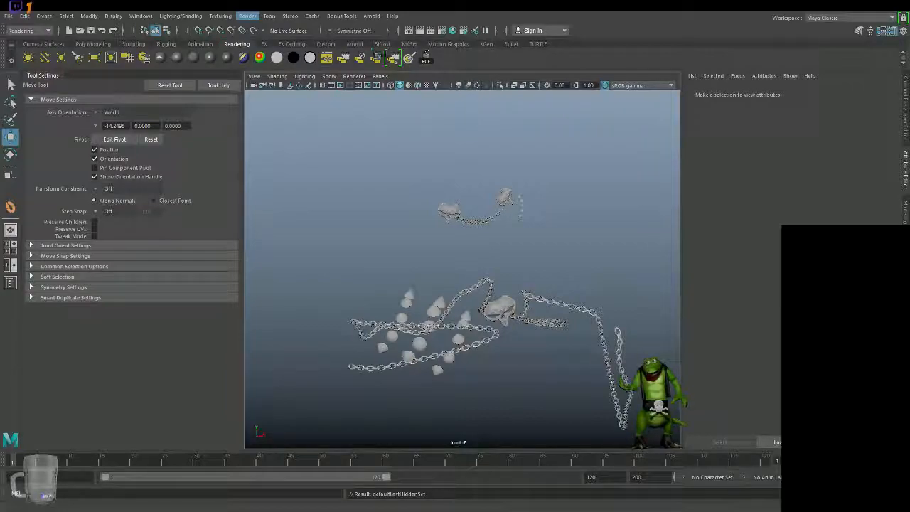
left_click(427, 64)
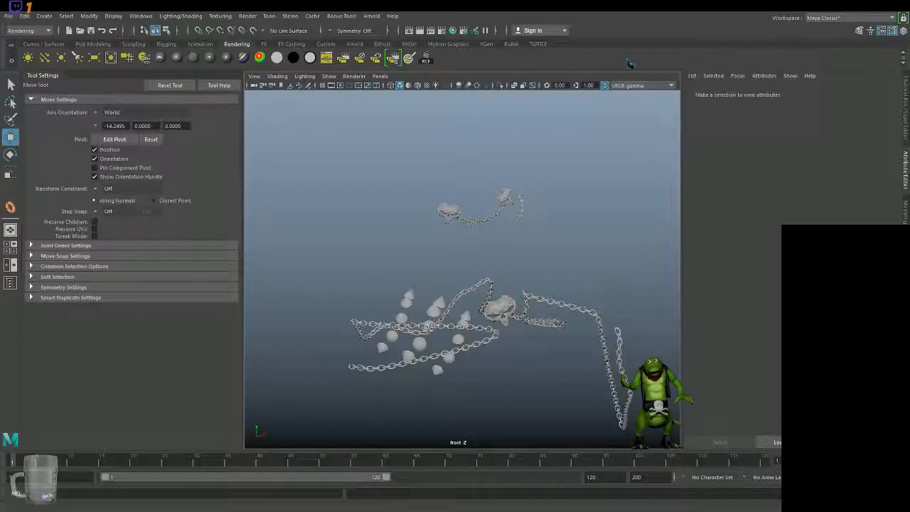
right_click_drag(598, 315, 567, 283, "alt")
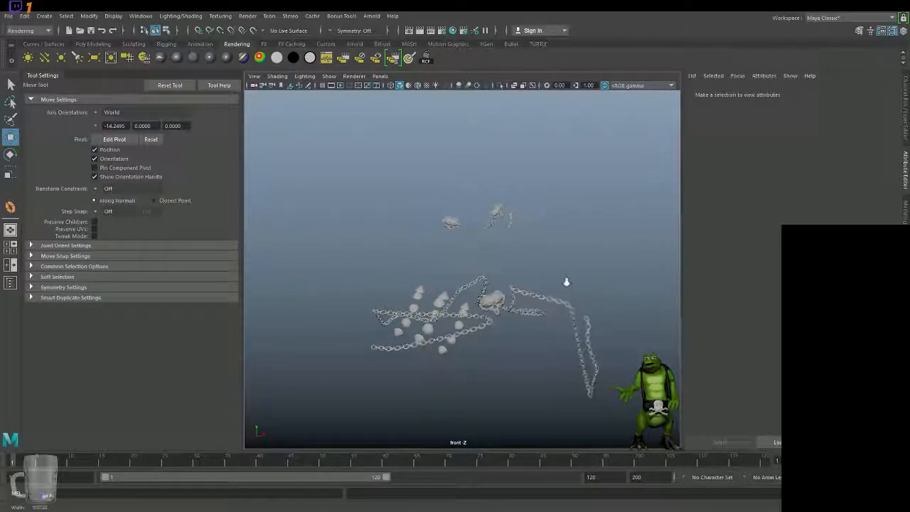
middle_click_drag(567, 282, 572, 268, "alt")
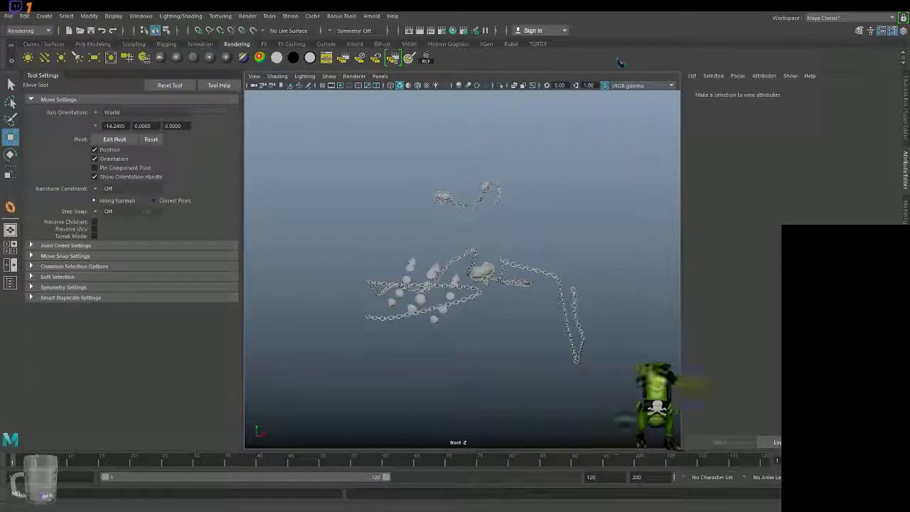
Assign a new shading map material to all the chains, spikes and skulls, and set its shading map color to white.
left_click_drag(311, 157, 591, 415)
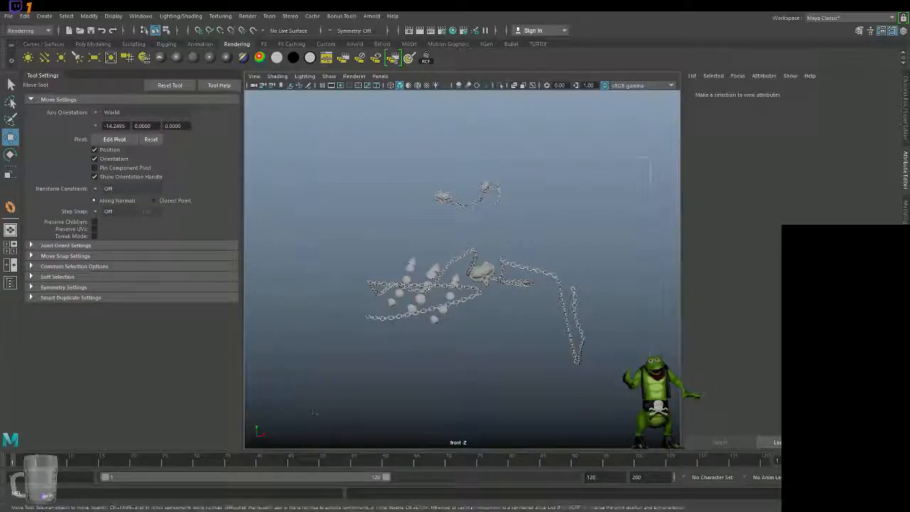
left_click(276, 57)
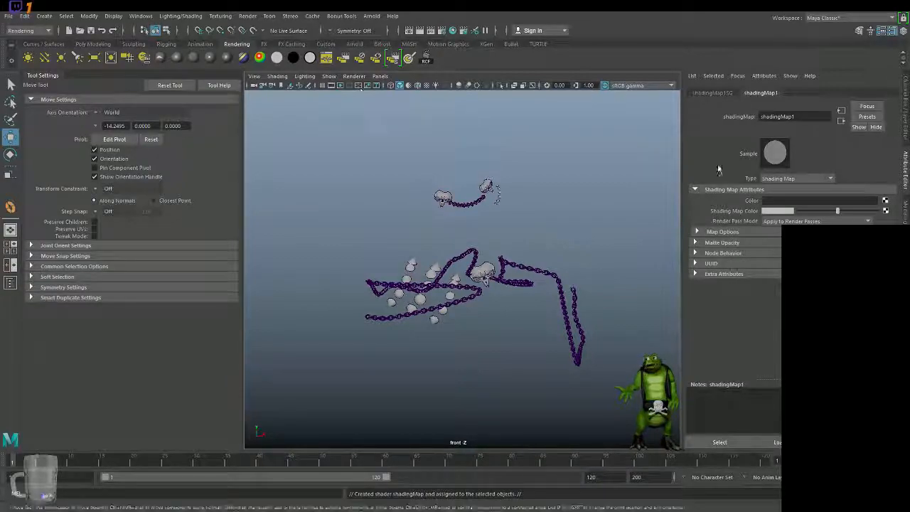
left_click_drag(838, 212, 879, 212)
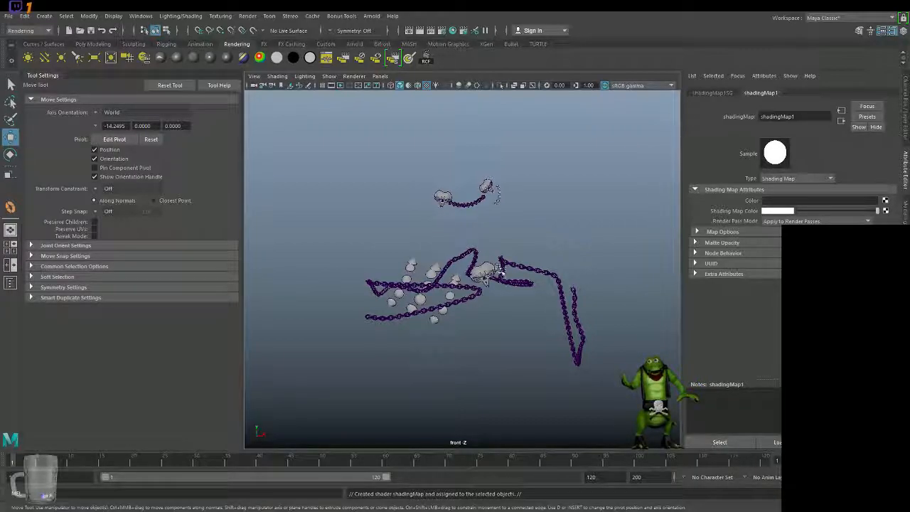
Select all the chains, spikes and skulls and assign them a white solid color fill shader.
left_click_drag(336, 182, 625, 399)
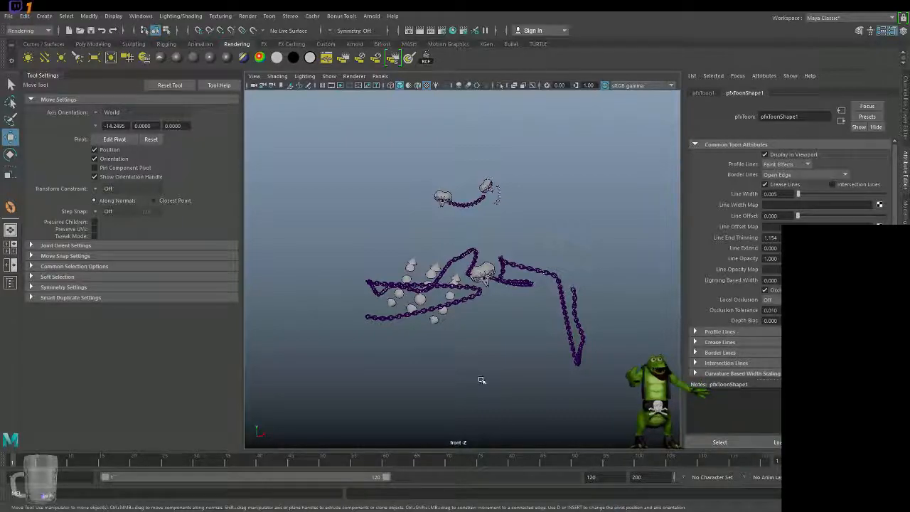
left_click(486, 286)
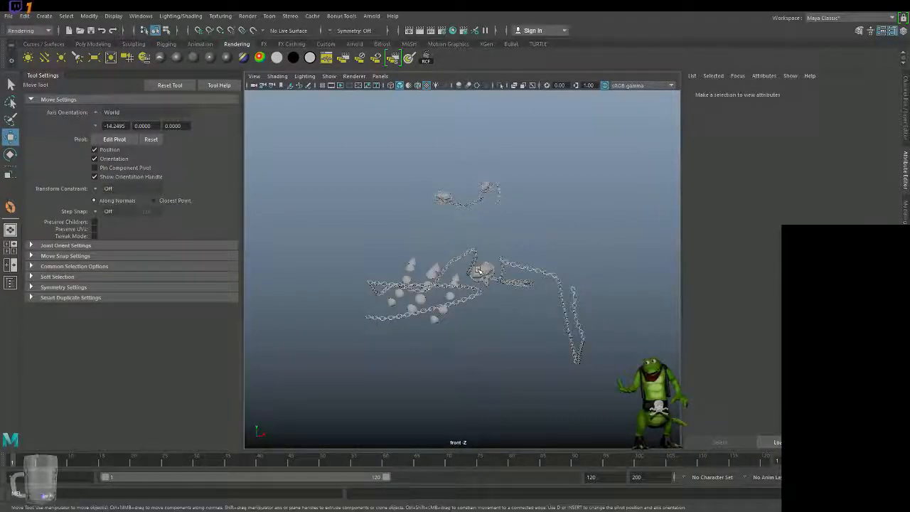
mouse_move(321, 177)
left_mouse_down()
mouse_move(550, 349)
mouse_move(606, 407)
left_mouse_up()
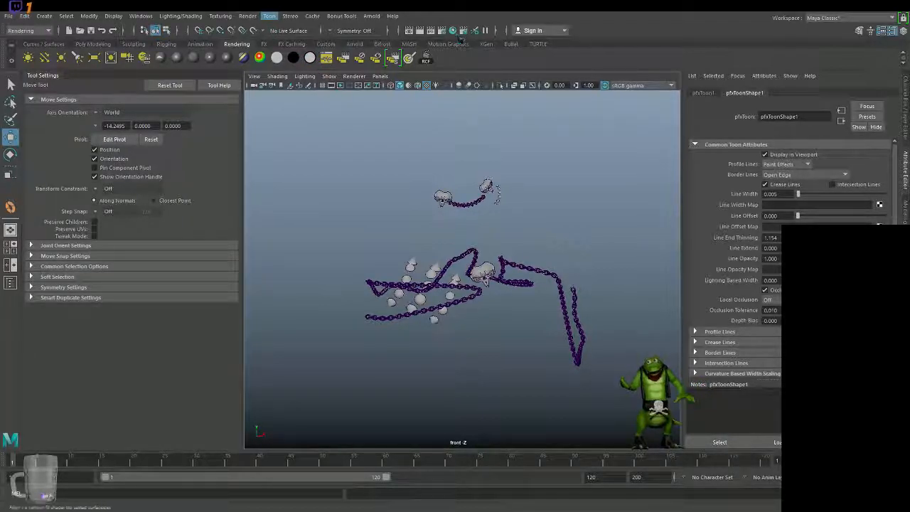
left_click(393, 58)
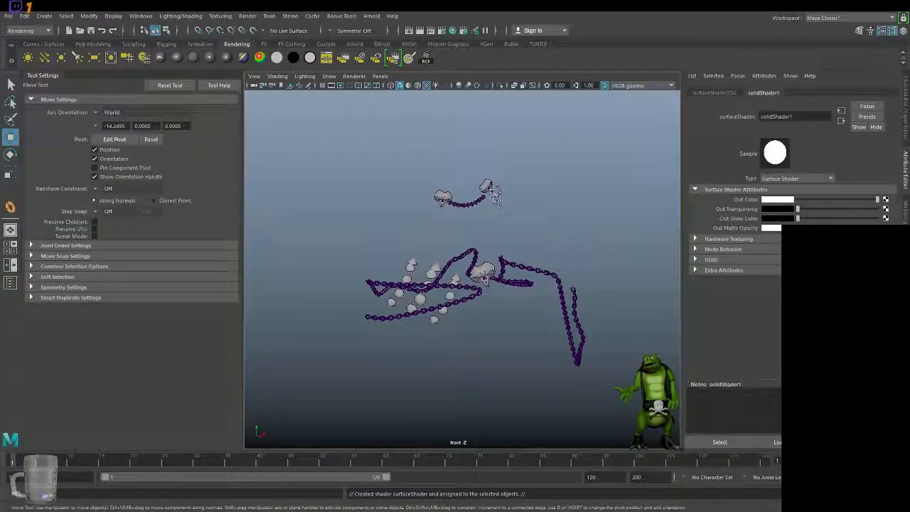
Delete the toon outline from the chains, spikes and skulls.
left_click(485, 188)
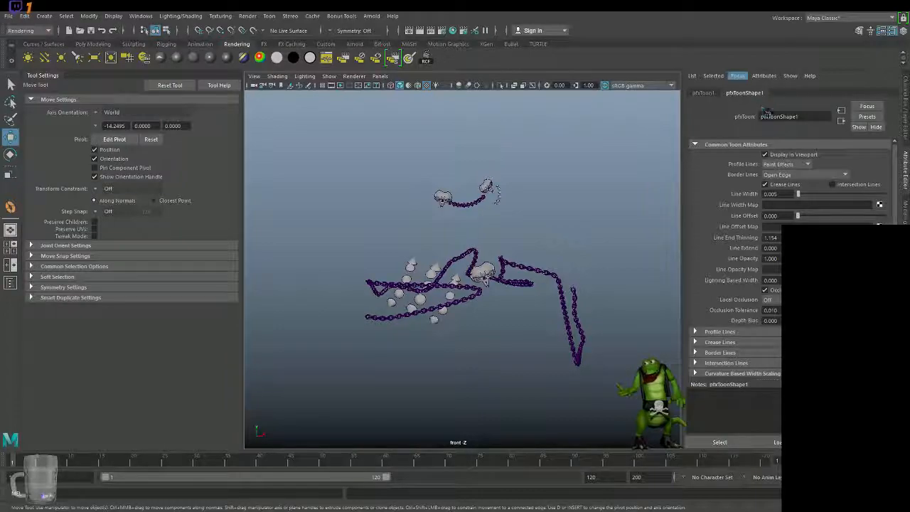
left_click(705, 93)
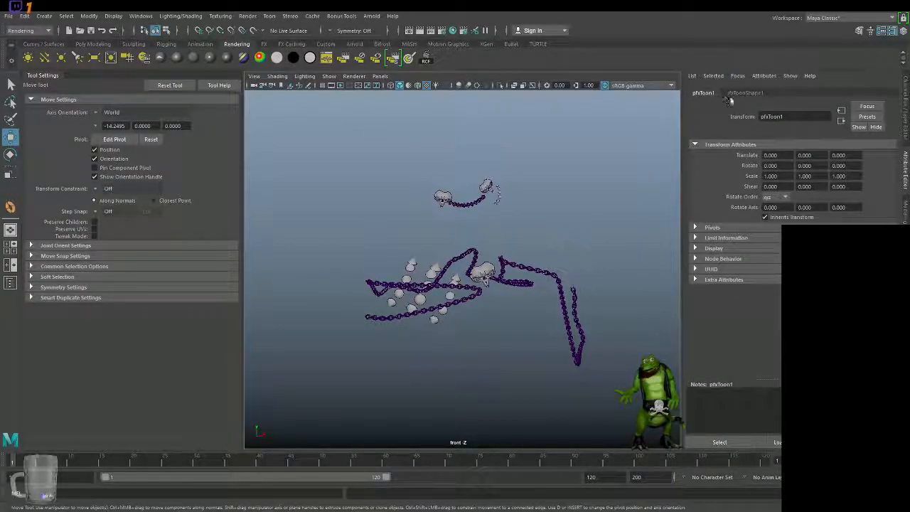
left_click(742, 94)
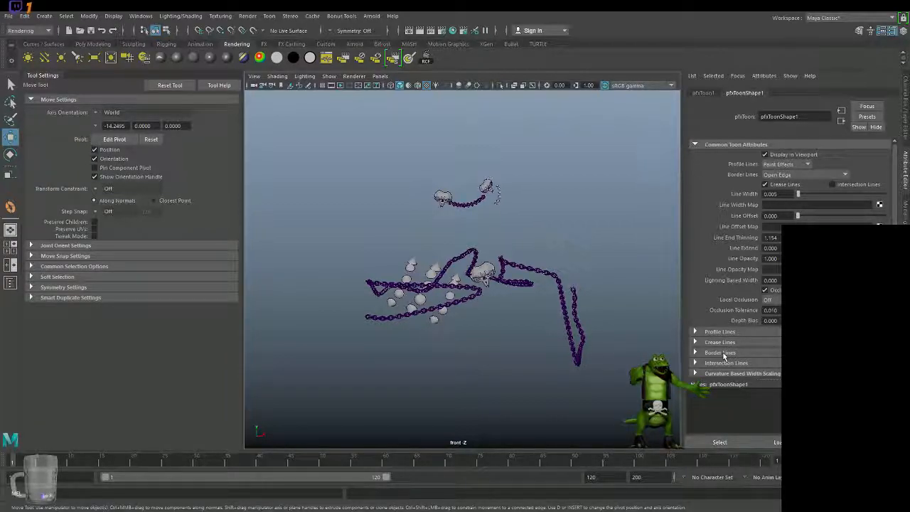
key("Delete")
left_click_drag(643, 394, 301, 169)
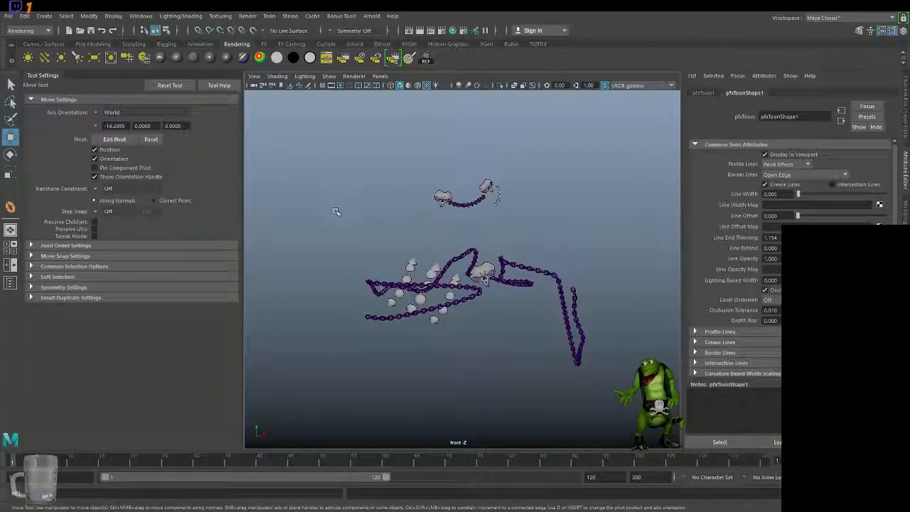
left_click(368, 253)
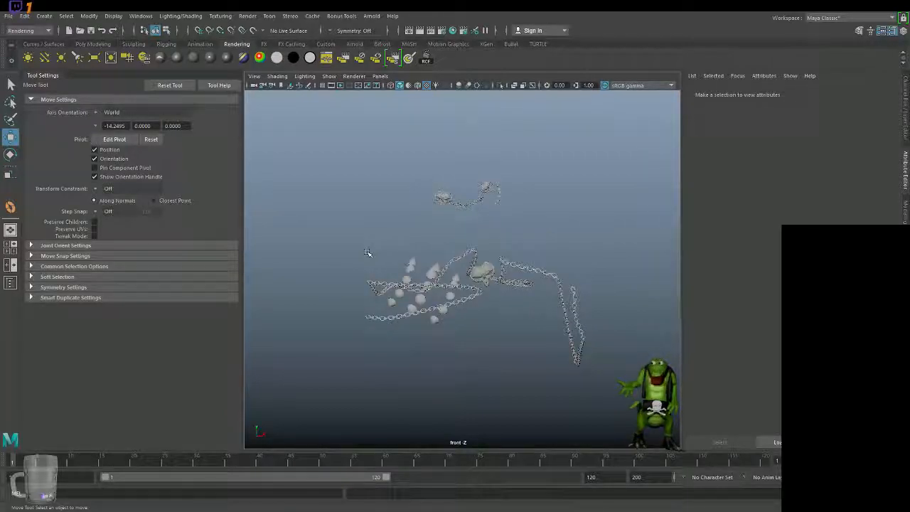
Inspect the unoutlined meshes in the perspective view, start a new scene and load the chains, ornaments and reference drawing into it.
key("space")
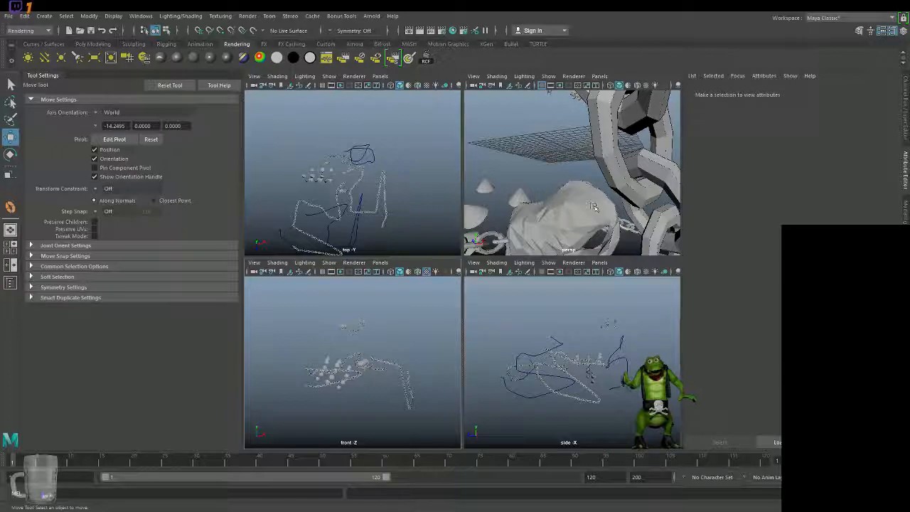
scroll(595, 208, "up", 4)
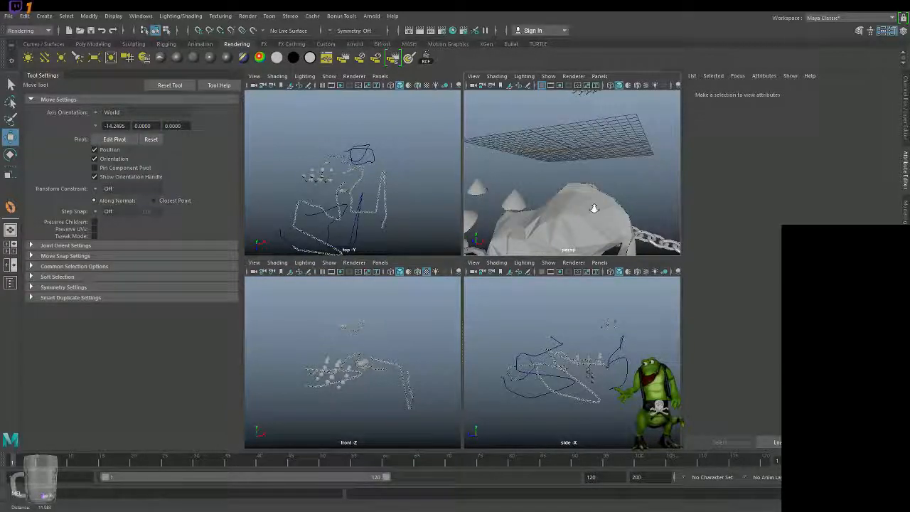
scroll(595, 206, "up", 1)
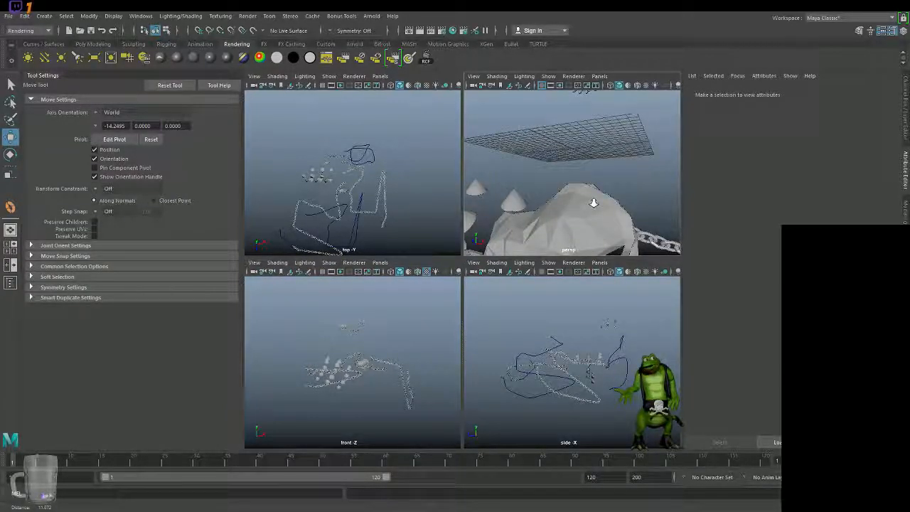
scroll(595, 203, "down", 5)
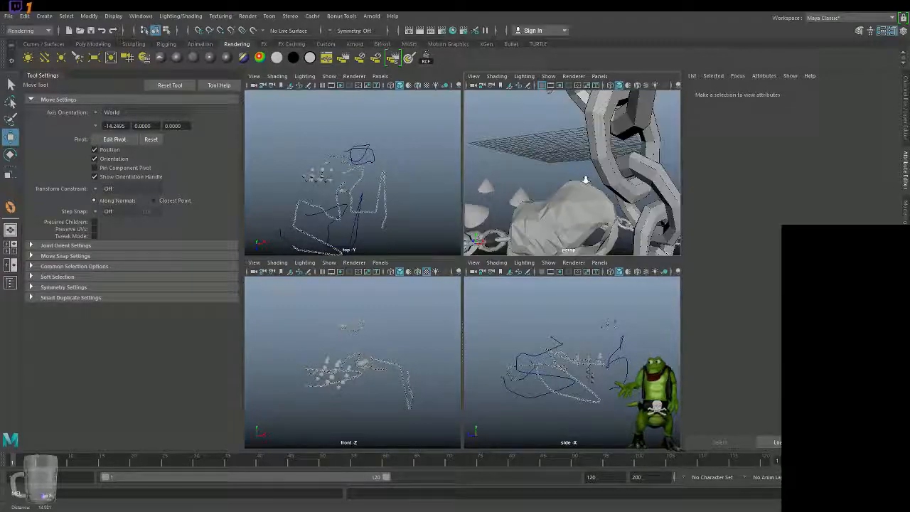
scroll(581, 166, "down", 6)
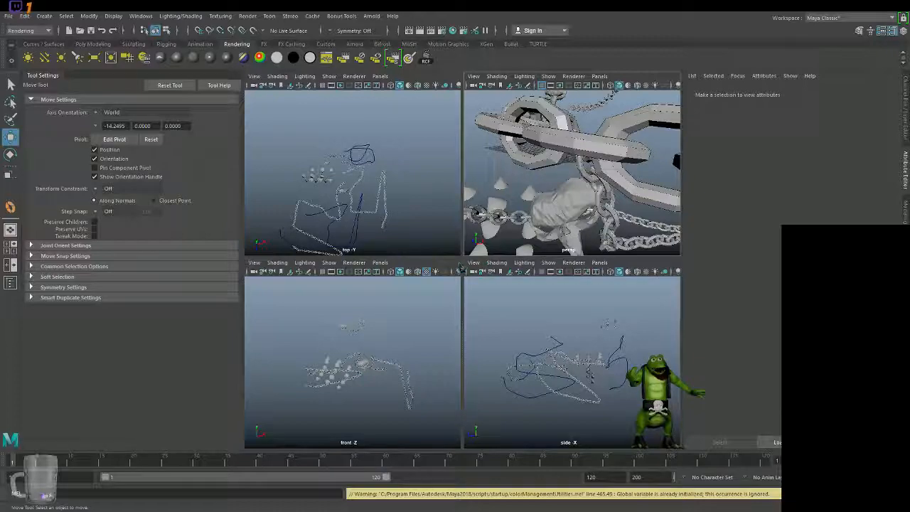
key("ctrl+n")
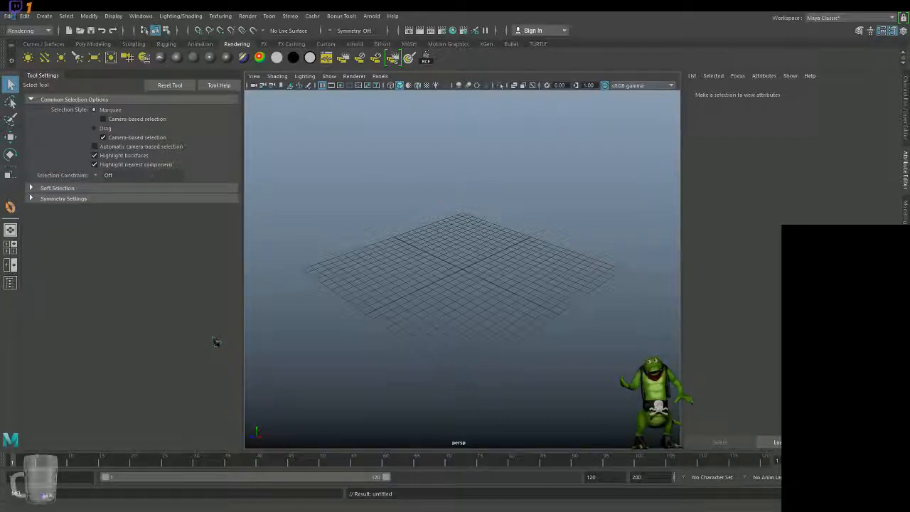
Select all the chains, spikes and skulls in the perspective view, leaving out the reference drawing's image plane.
key("space")
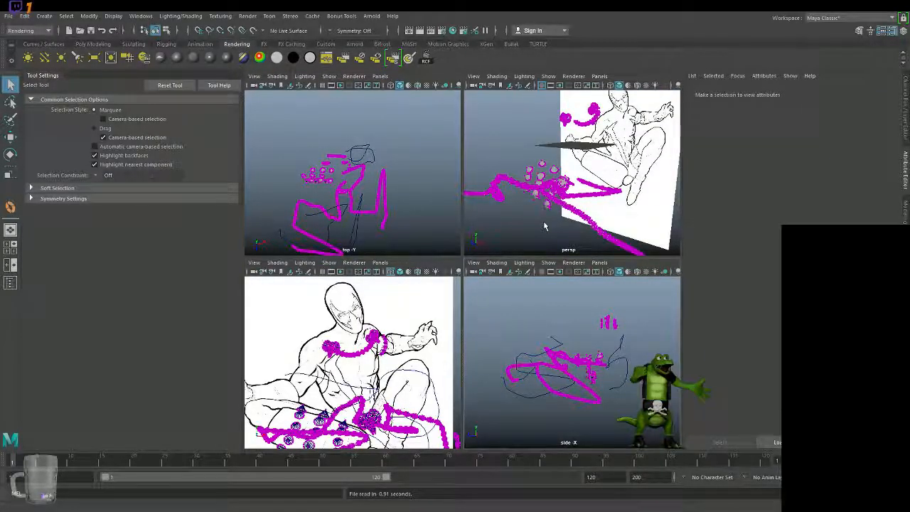
key("space")
mouse_move(552, 242)
left_mouse_down("alt")
mouse_move(484, 432)
mouse_move(480, 302)
mouse_move(519, 308)
left_mouse_up("alt")
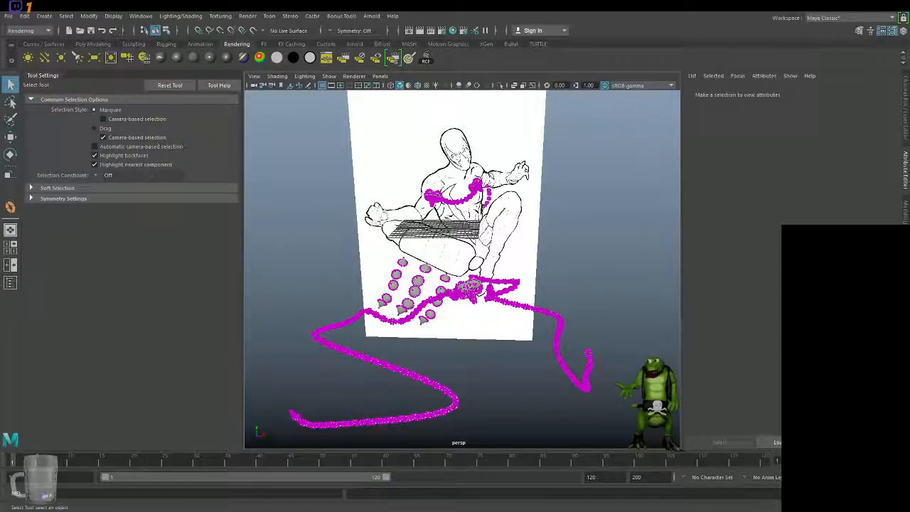
right_click_drag(522, 257, 604, 331, "alt")
mouse_move(604, 331)
left_mouse_down("alt")
mouse_move(439, 320)
mouse_move(453, 360)
mouse_move(488, 321)
mouse_move(553, 341)
mouse_move(589, 344)
mouse_move(606, 331)
left_mouse_up("alt")
right_click_drag(606, 331, 368, 328, "alt")
left_click_drag(368, 327, 432, 244, "alt")
left_click_drag(374, 147, 538, 361)
scroll(541, 377, "up", 3)
Isolate the selected chains, spikes and skulls in the shaded front view and assign them a new shading map material.
key("space")
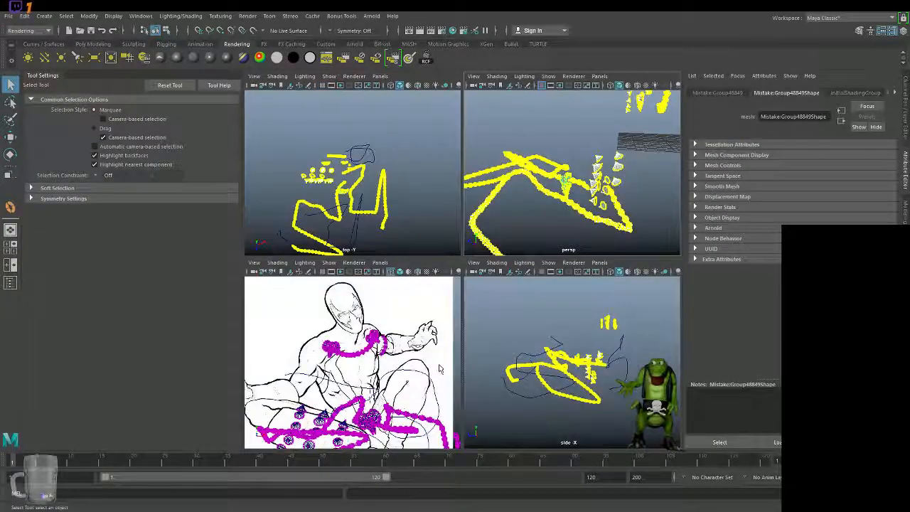
key("space")
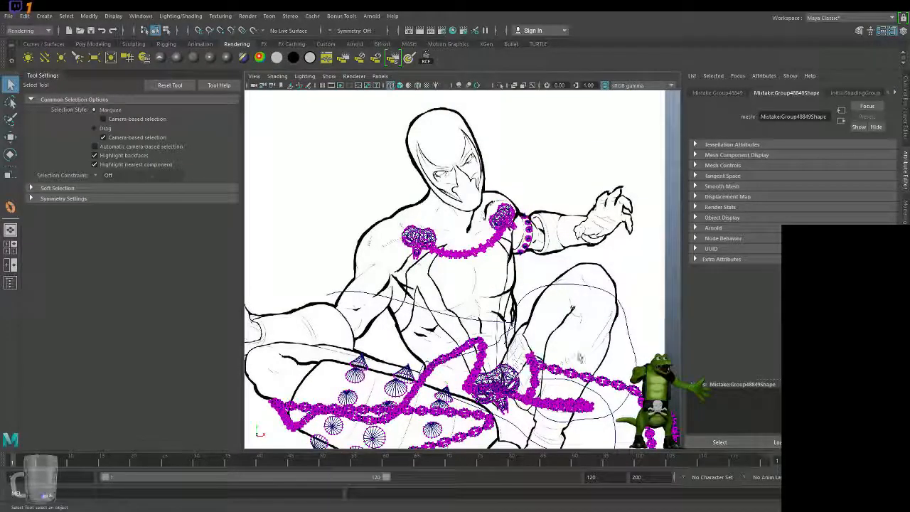
scroll(583, 339, "up", 2)
scroll(583, 339, "down", 1)
key("6")
middle_click_drag(631, 303, 621, 260, "alt")
key("ctrl+1")
right_click_drag(621, 261, 499, 222, "alt")
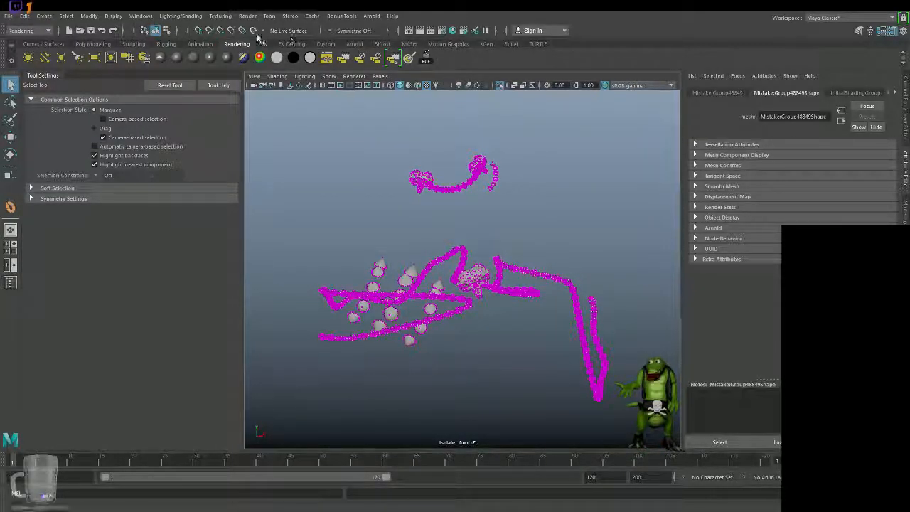
left_click(277, 60)
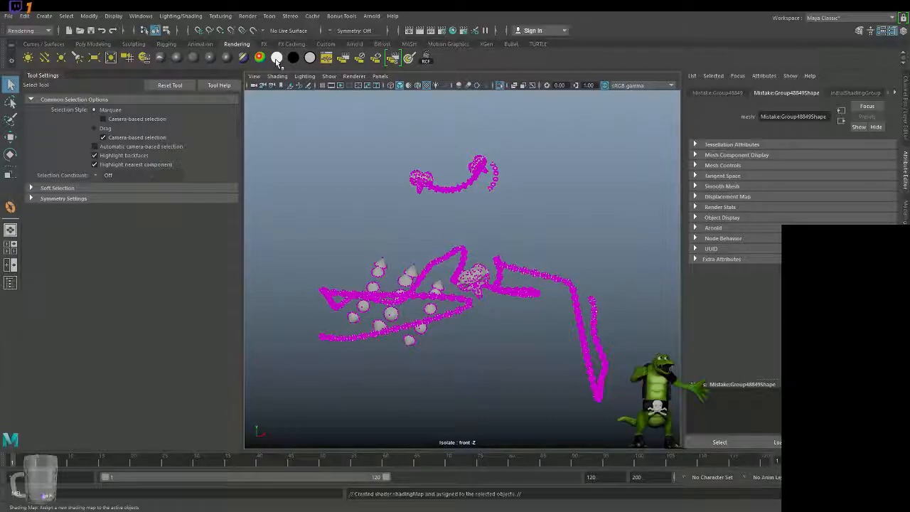
right_click_drag(406, 207, 419, 256, "alt")
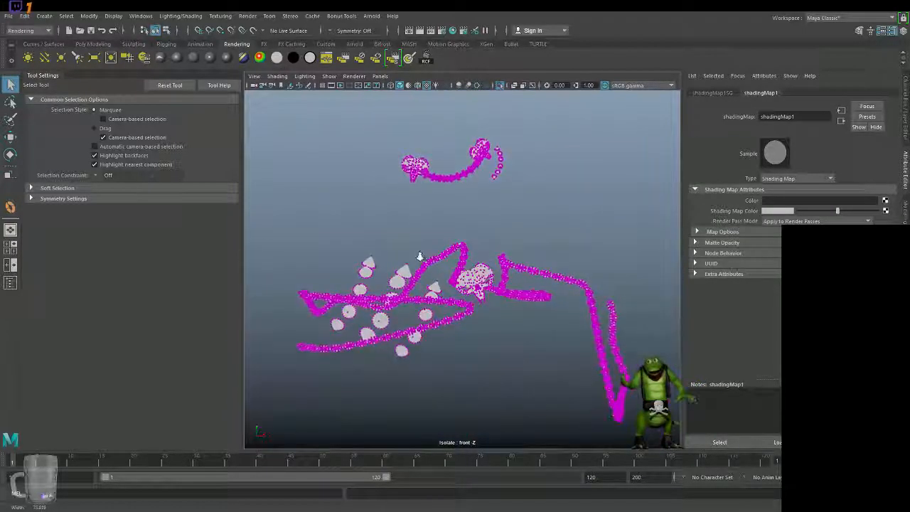
Try a Use Background material on the chains, spikes and skulls, and undo the assignment.
left_click(310, 57)
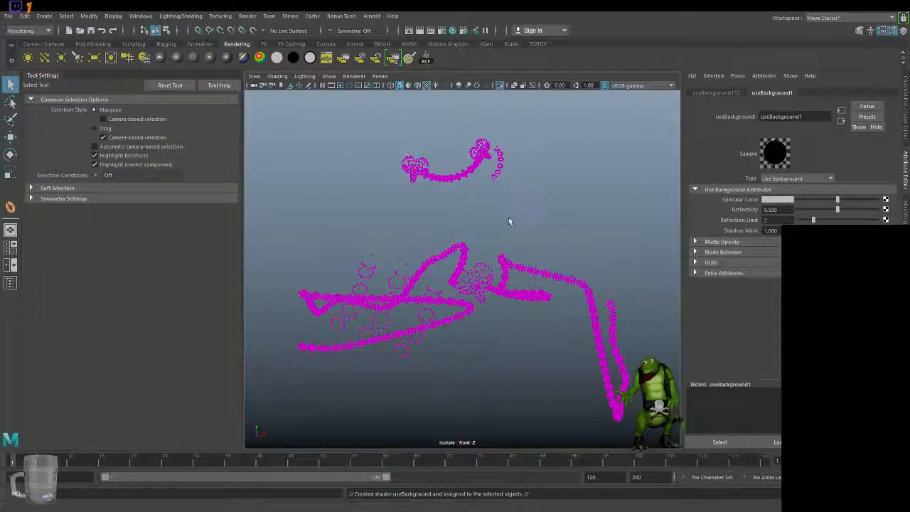
right_click_drag(508, 220, 417, 197, "alt")
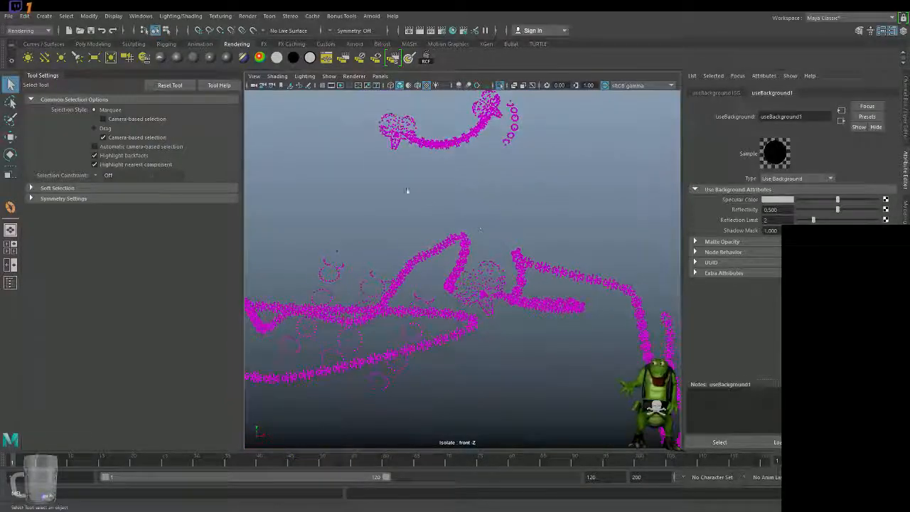
key("ctrl+z")
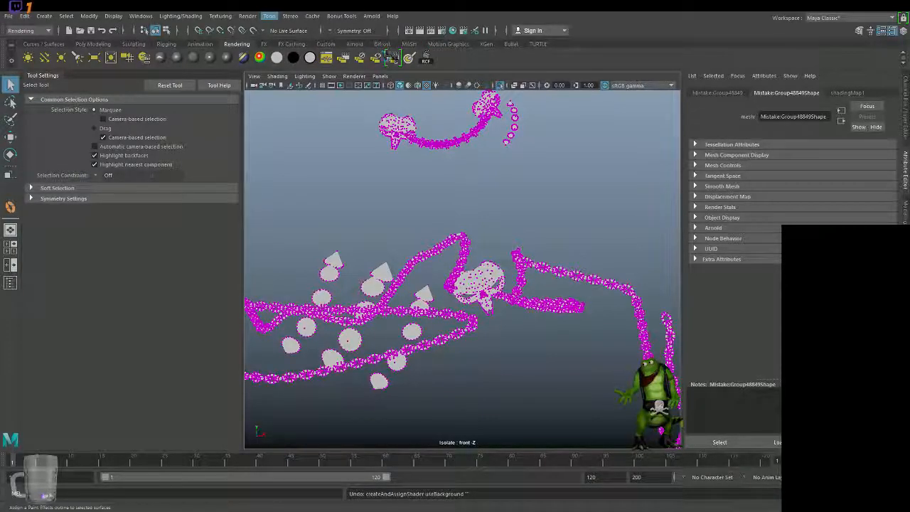
Add a new toon outline to the isolated chains, spikes and skulls.
left_click(437, 57)
right_click_drag(590, 337, 534, 311, "alt")
left_click(607, 254)
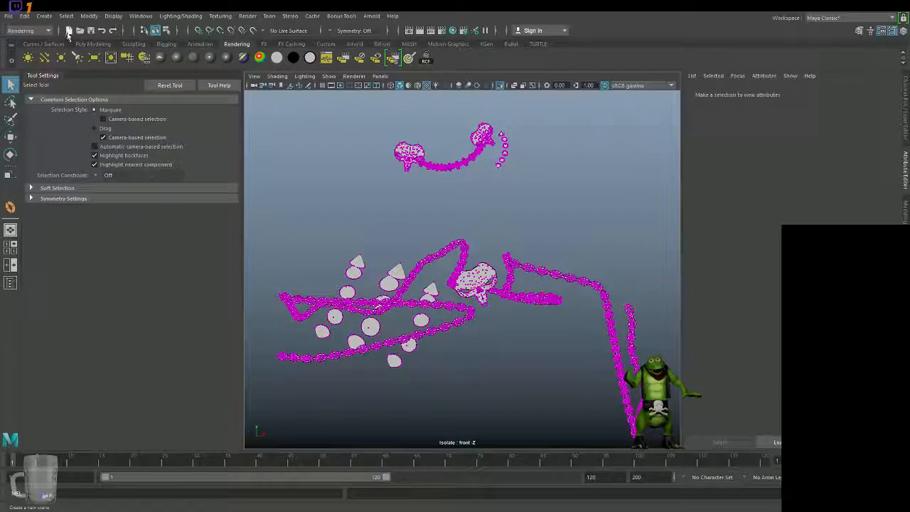
key("ctrl+z")
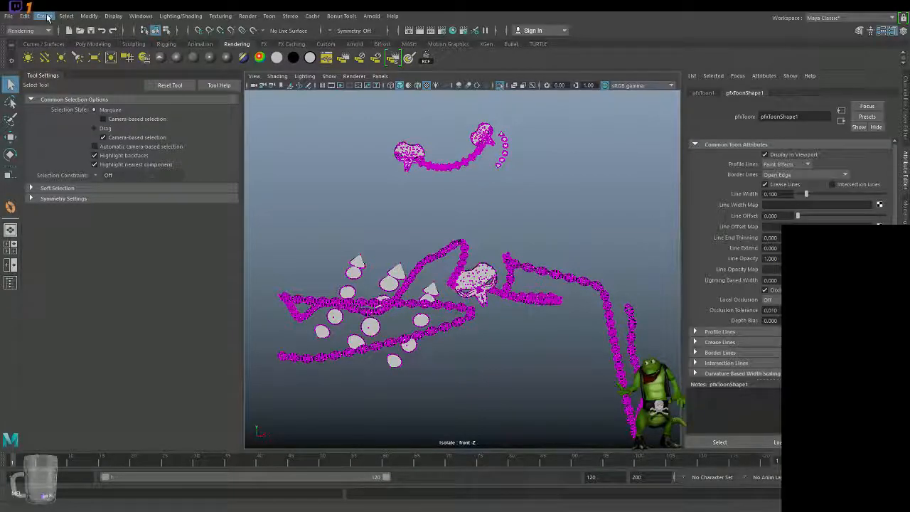
Turn off the magenta vertex display on all the chains, spikes and skulls.
left_click_drag(277, 116, 682, 492)
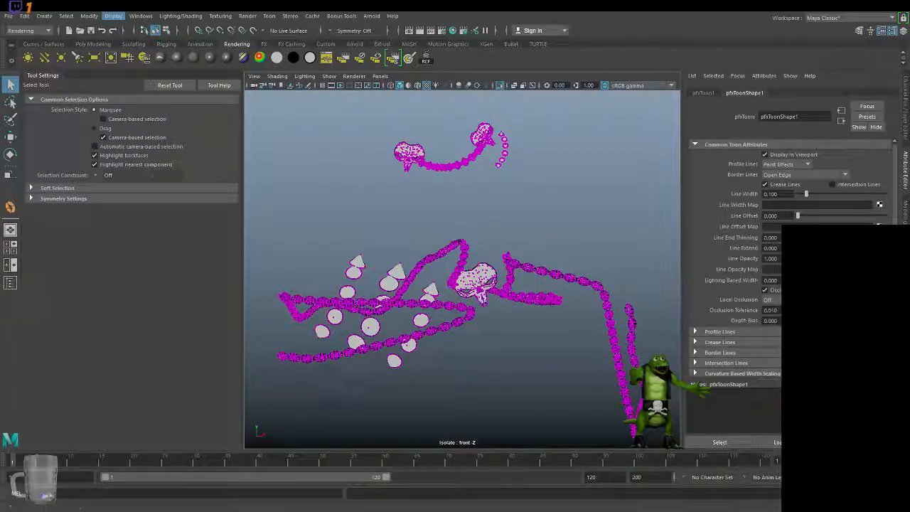
left_click(479, 326)
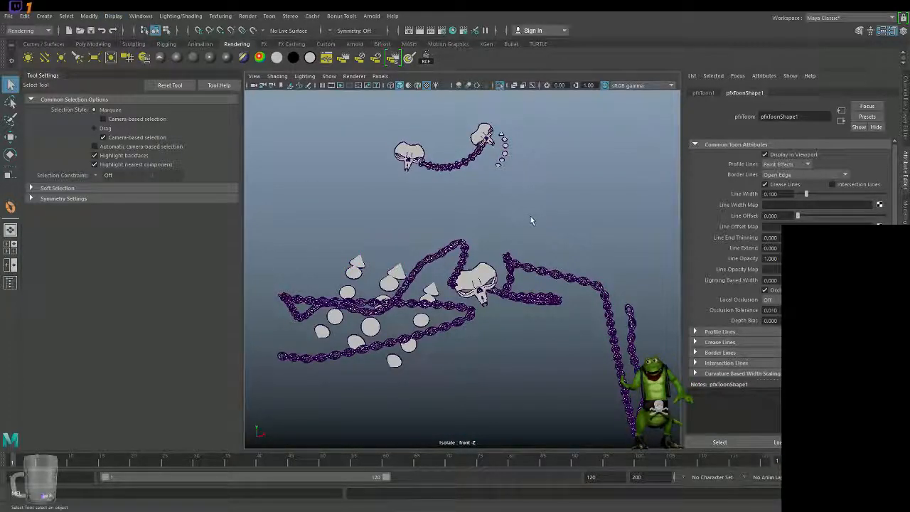
middle_click_drag(626, 220, 622, 197, "alt")
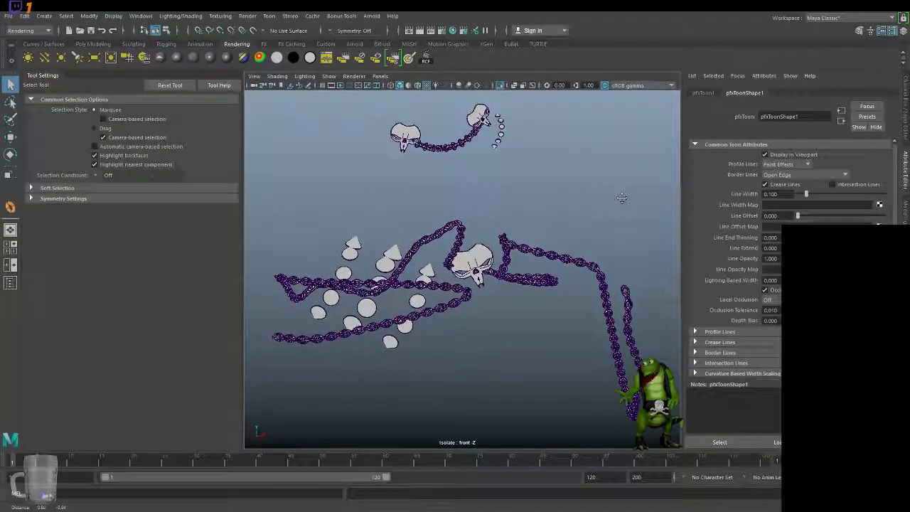